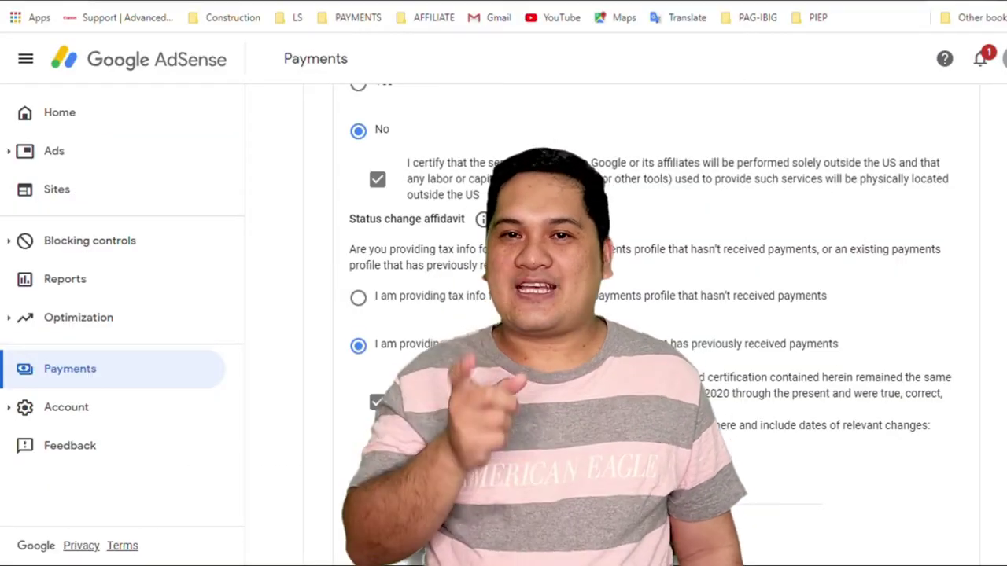
Step: Answer No to performing US activities for Google and tick the outside-US services certification
scroll(641, 315, "down", 1)
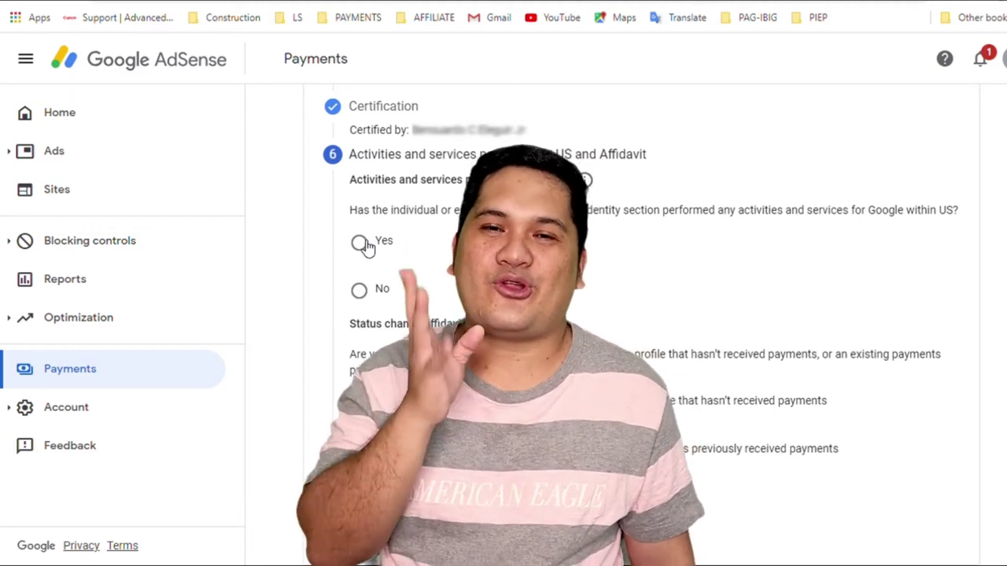
left_click(362, 244)
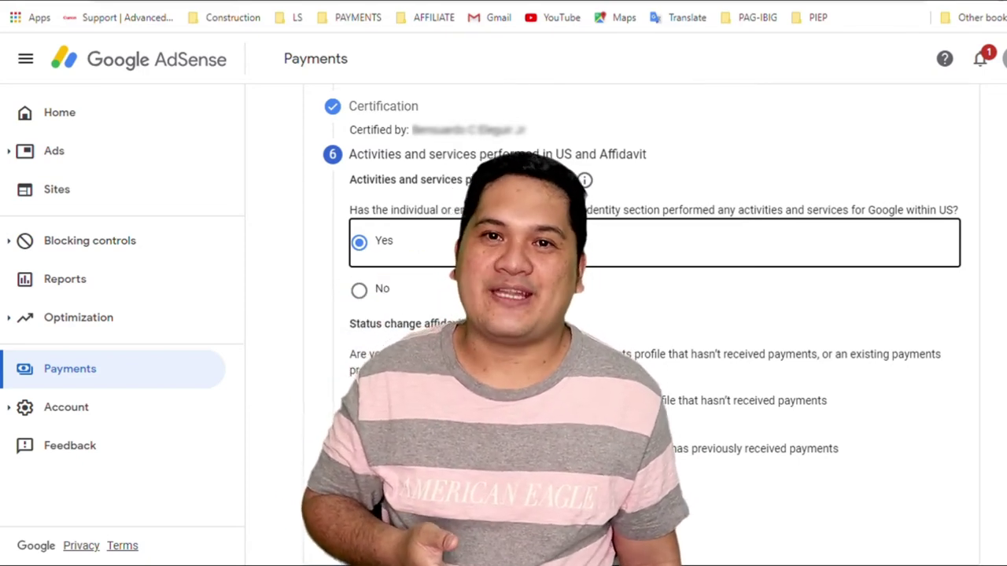
left_click(361, 291)
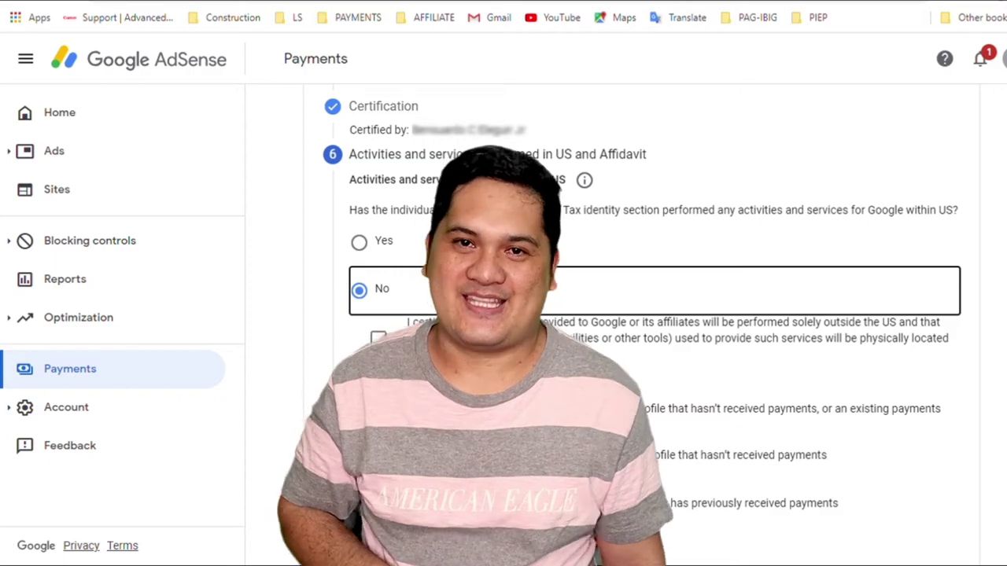
left_click(378, 338)
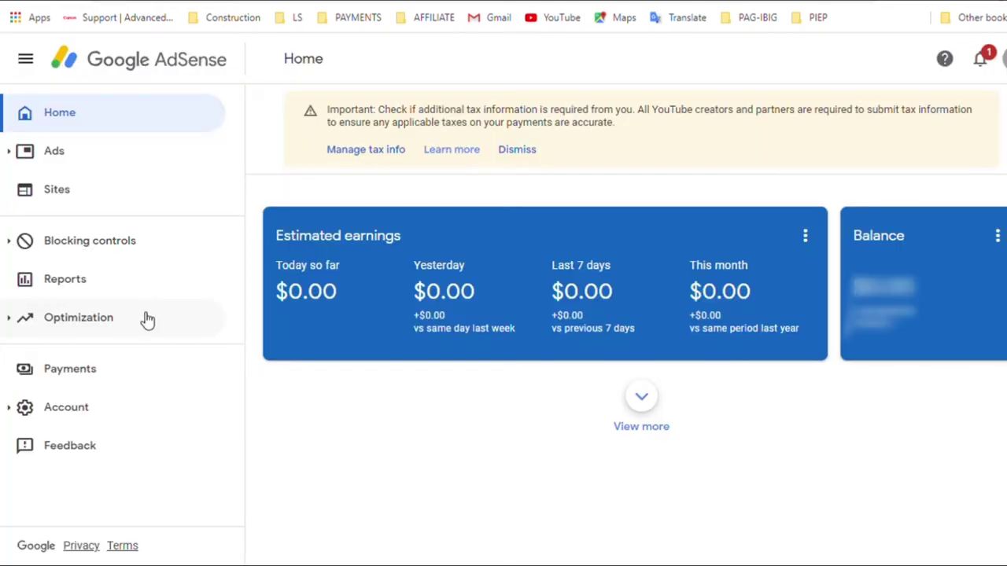
Step: Go to Manage tax info from the Home banner and start adding United States tax info
left_click(391, 150)
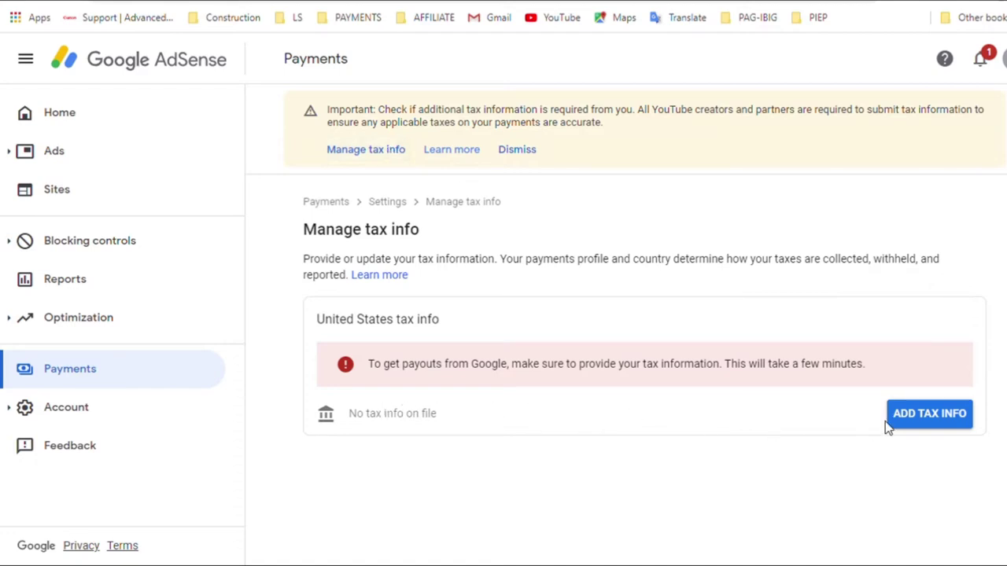
left_click(944, 421)
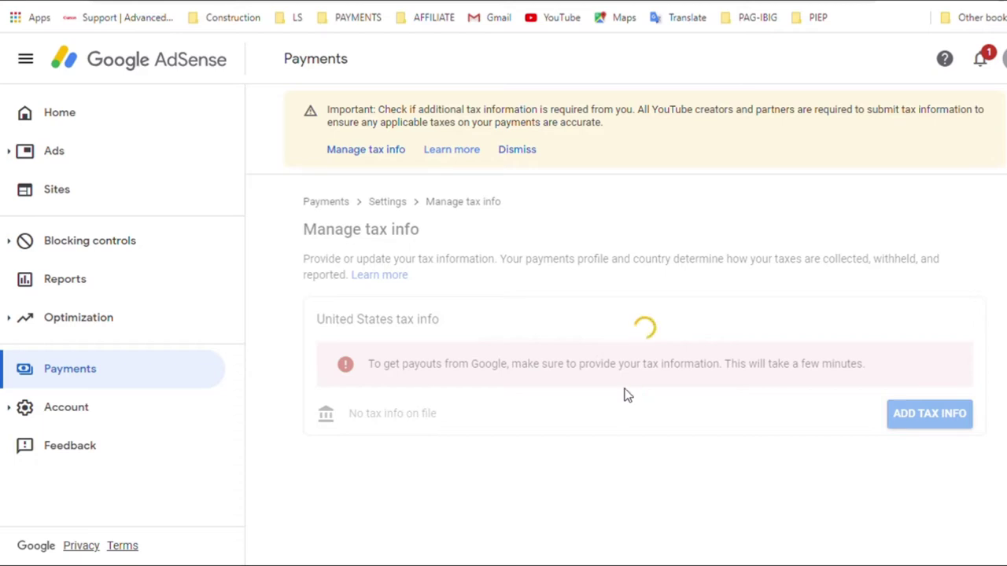
Step: Declare the account as Individual, reviewing the account-type explanation
left_click(367, 369)
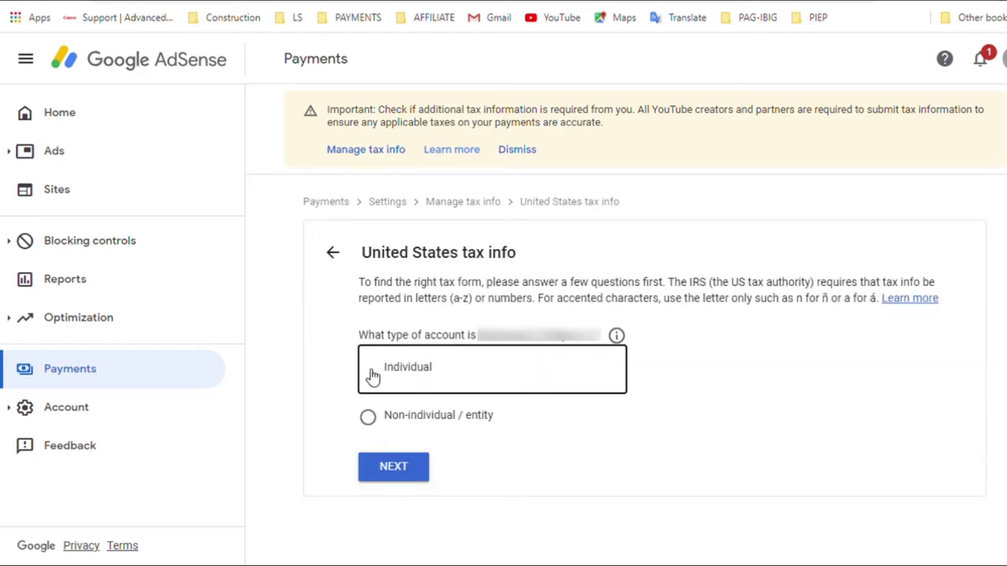
left_click(396, 467)
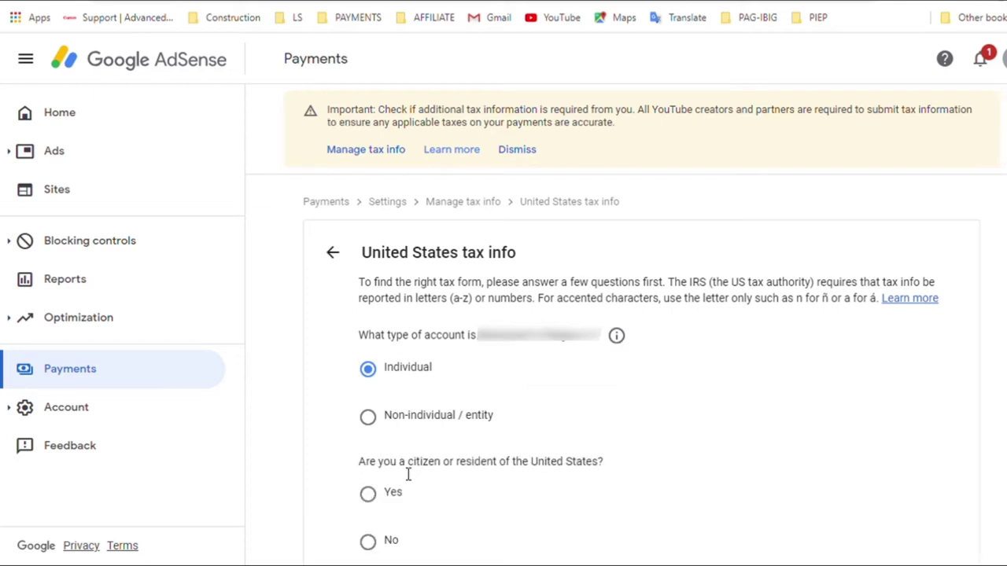
left_click(625, 343)
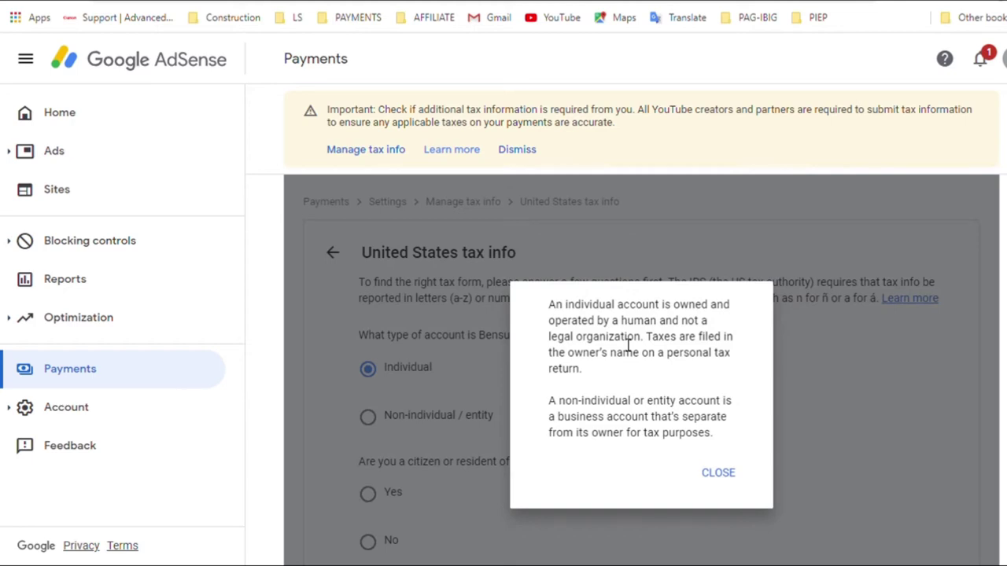
left_click(734, 480)
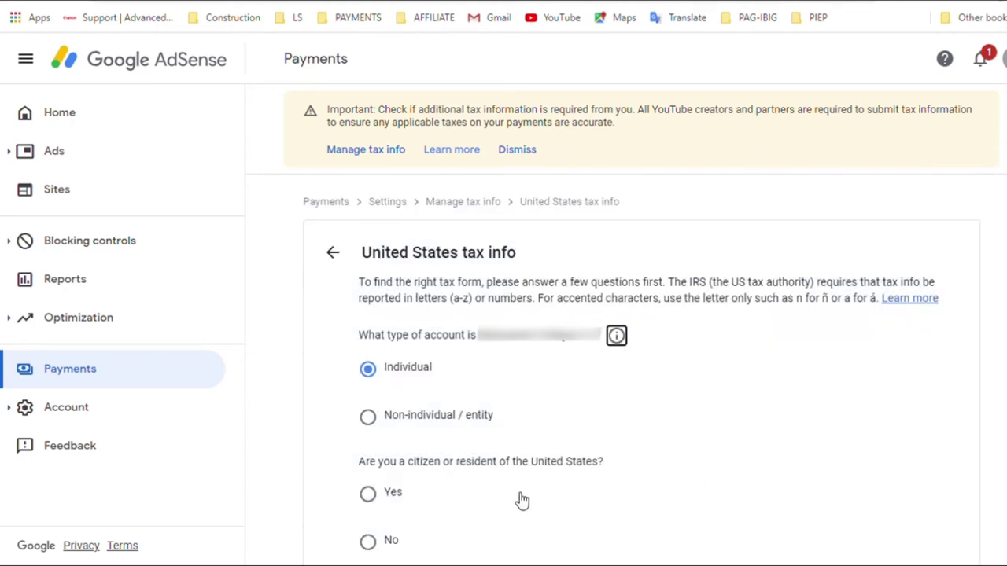
Step: Answer No to being a US citizen or resident, then select and start the W-8BEN form
scroll(522, 501, "down", 1)
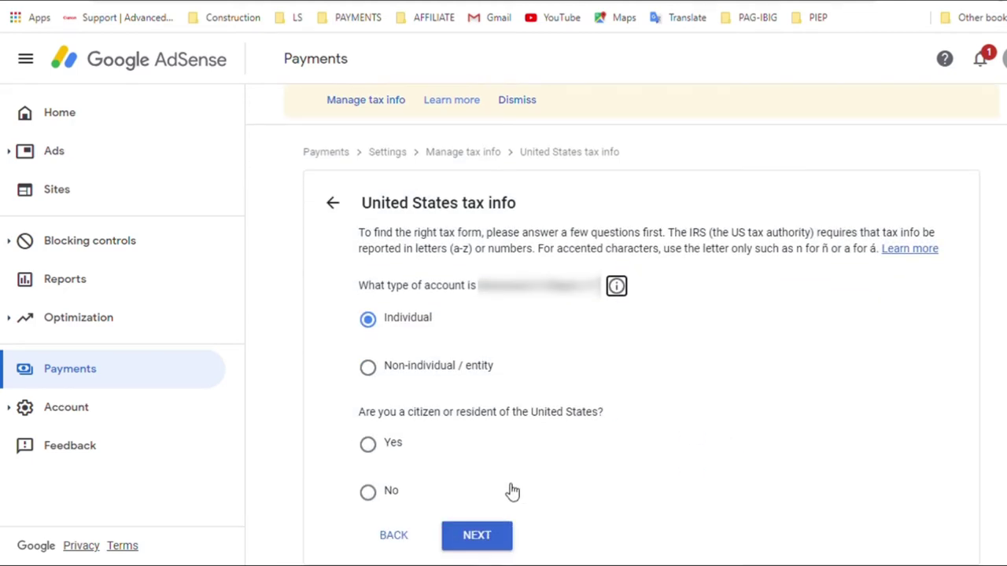
left_click(372, 499)
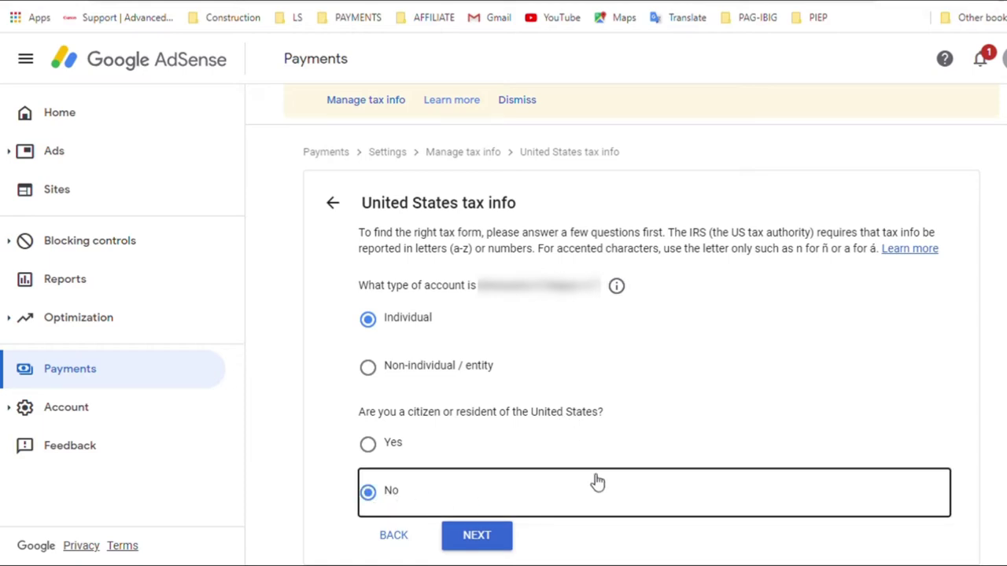
left_click(490, 541)
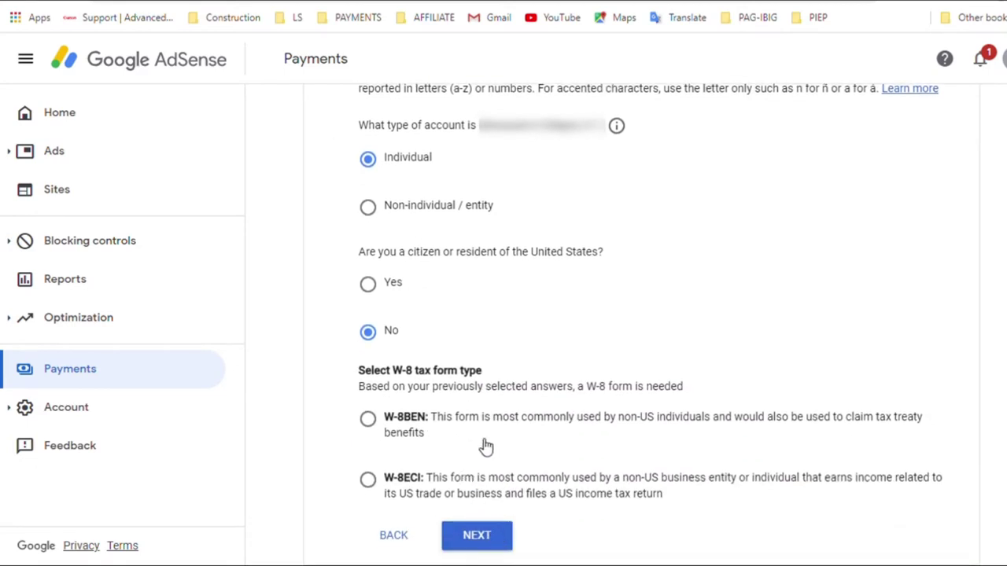
left_click(372, 423)
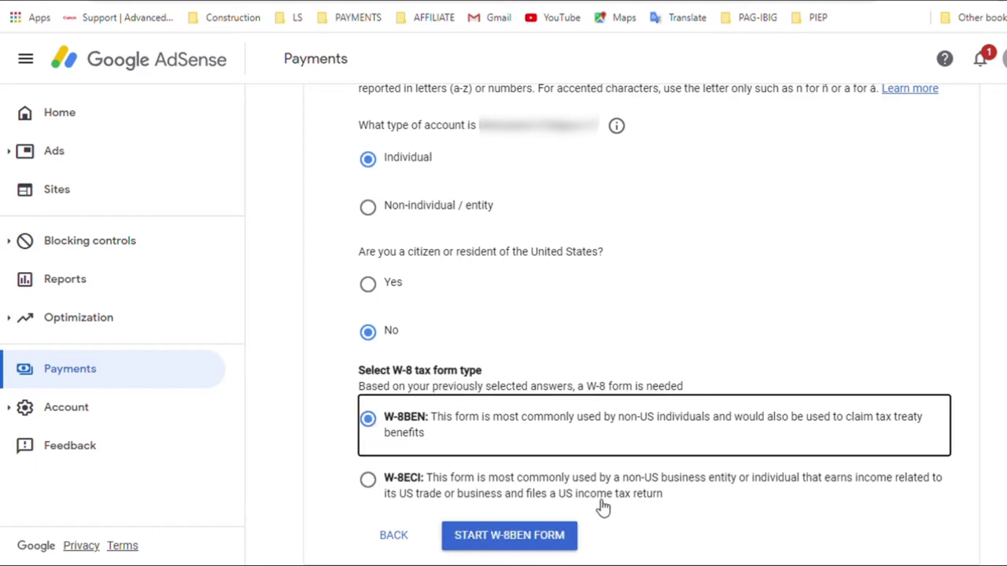
left_click(530, 543)
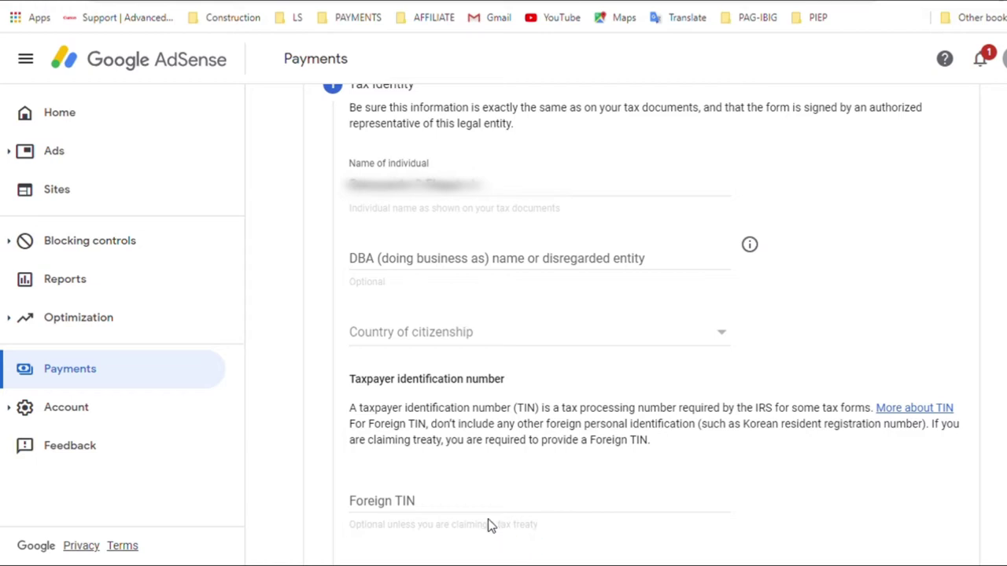
Step: Set the country of citizenship to Philippines and finish the tax identity step
scroll(494, 527, "down", 1)
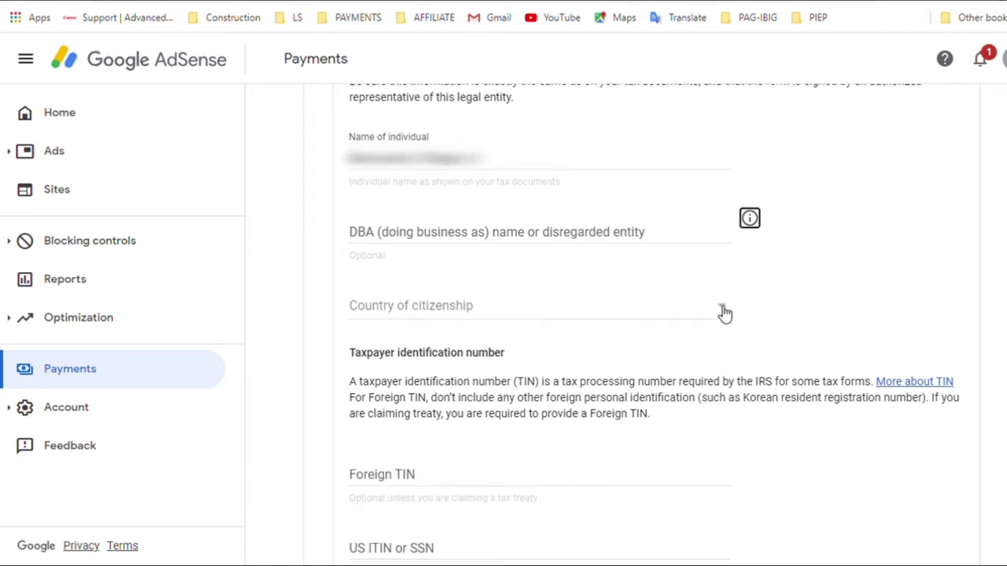
left_click(725, 313)
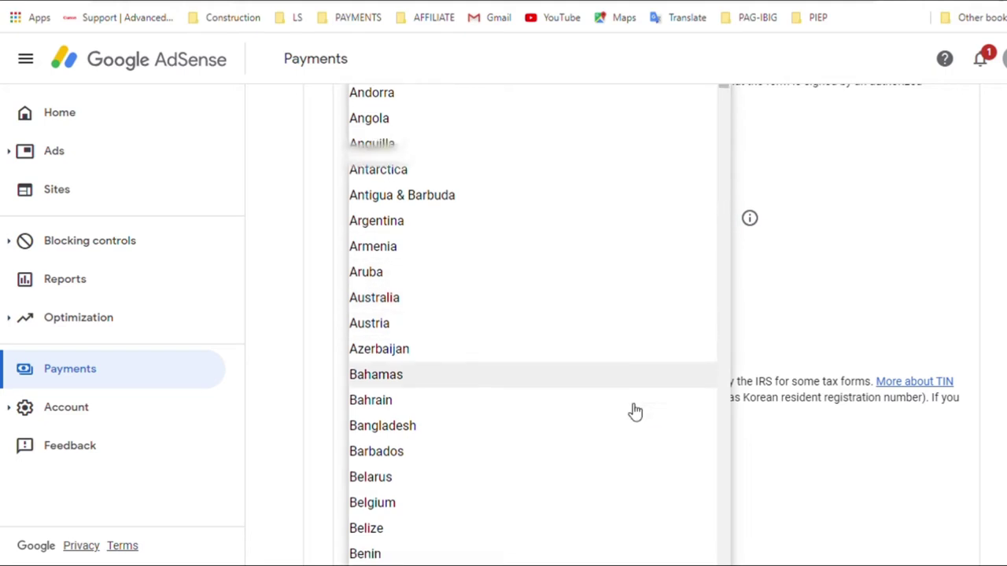
scroll(636, 411, "down", 3)
left_click_drag(725, 115, 737, 565)
left_click(412, 501)
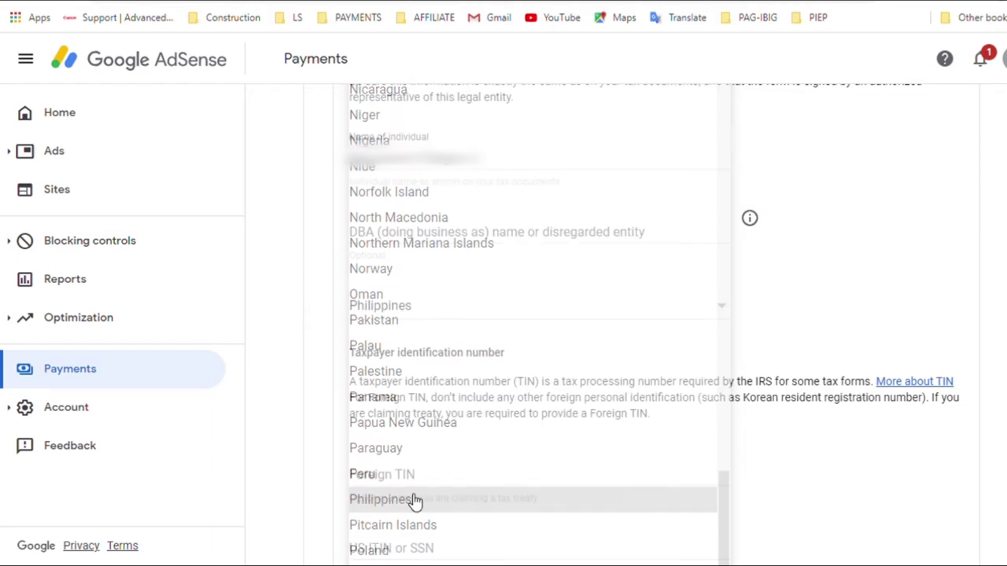
left_click(396, 370)
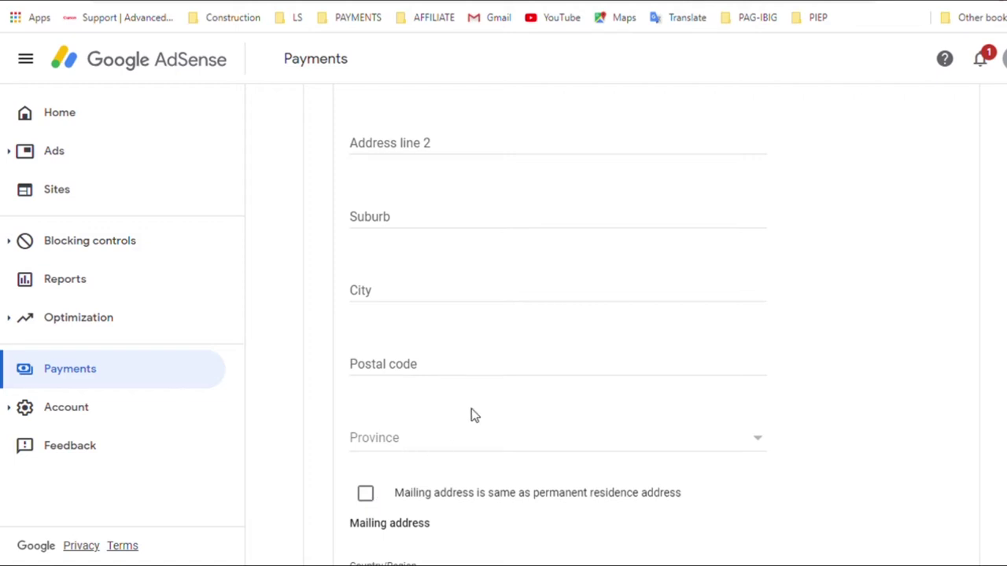
Step: Mark the mailing address as the same as the permanent residence address
scroll(475, 409, "up", 2)
scroll(475, 409, "down", 3)
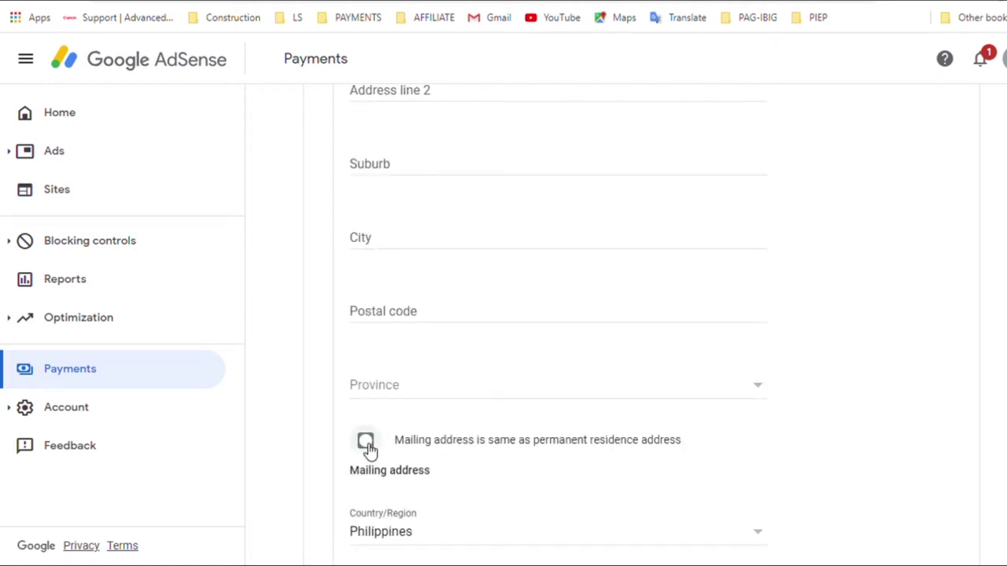
left_click(367, 443)
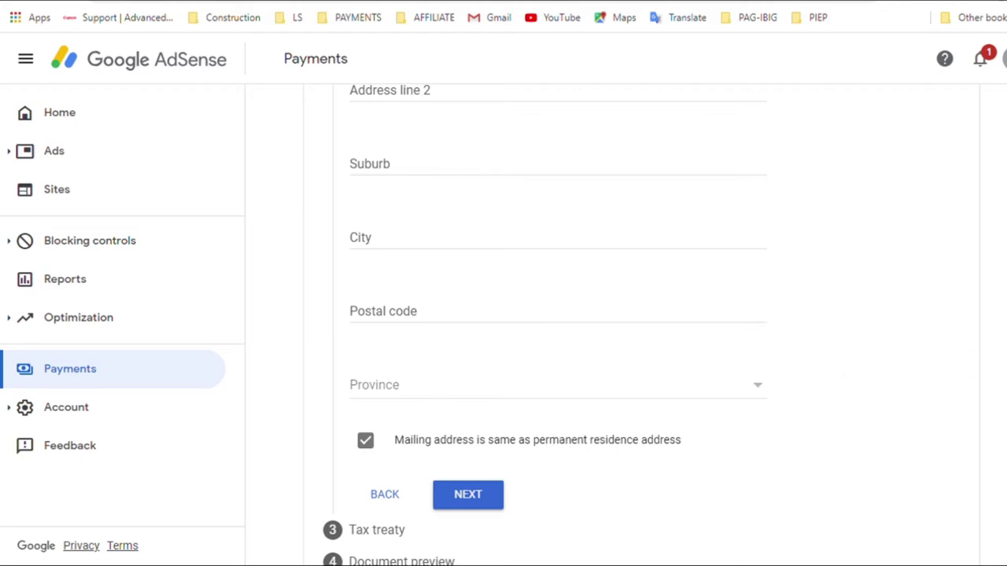
scroll(591, 428, "up", 5)
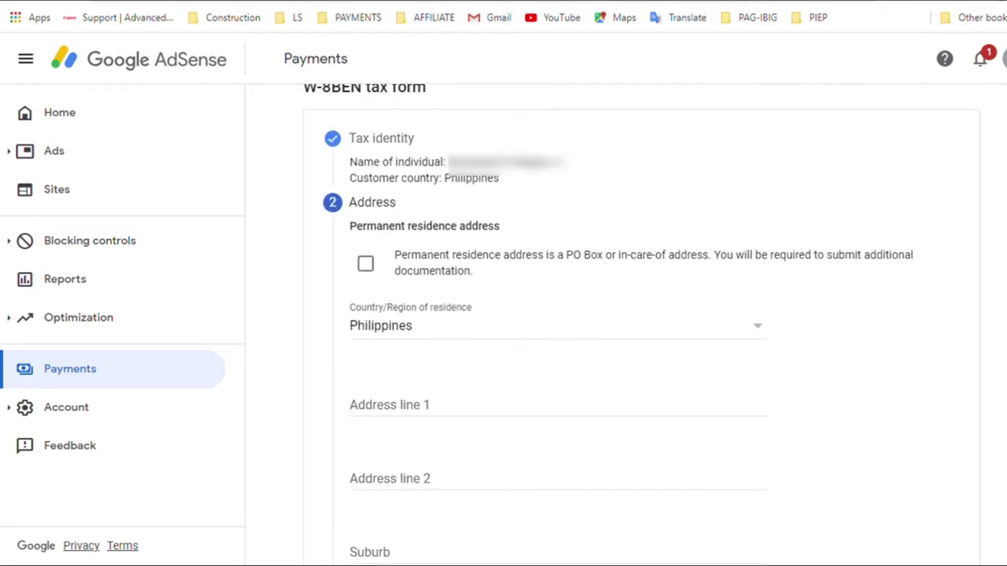
Step: Mark the residence address as a PO Box or in-care-of address and complete the address step
left_click(365, 264)
scroll(550, 330, "down", 2)
scroll(551, 331, "up", 1)
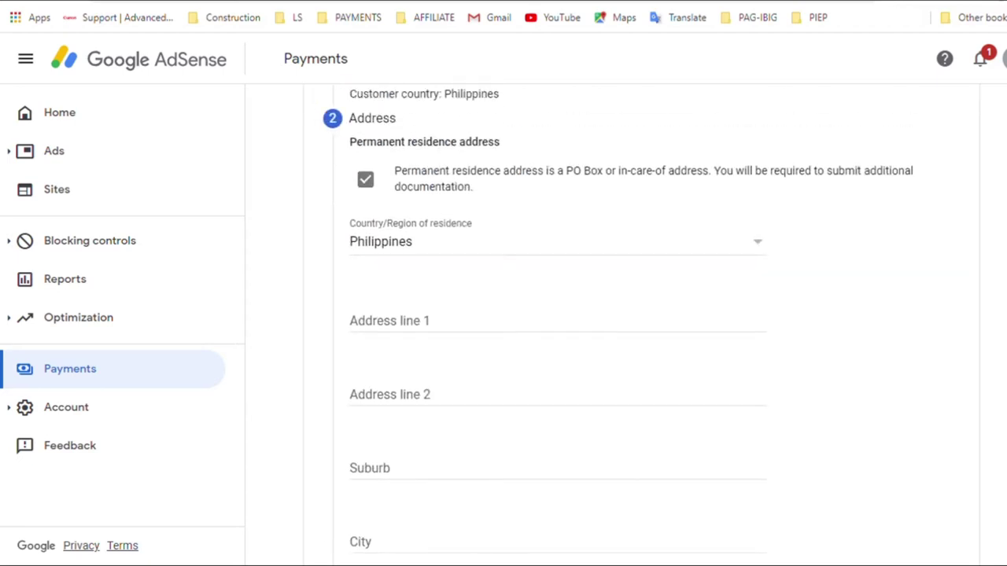
scroll(540, 443, "down", 5)
left_click(470, 402)
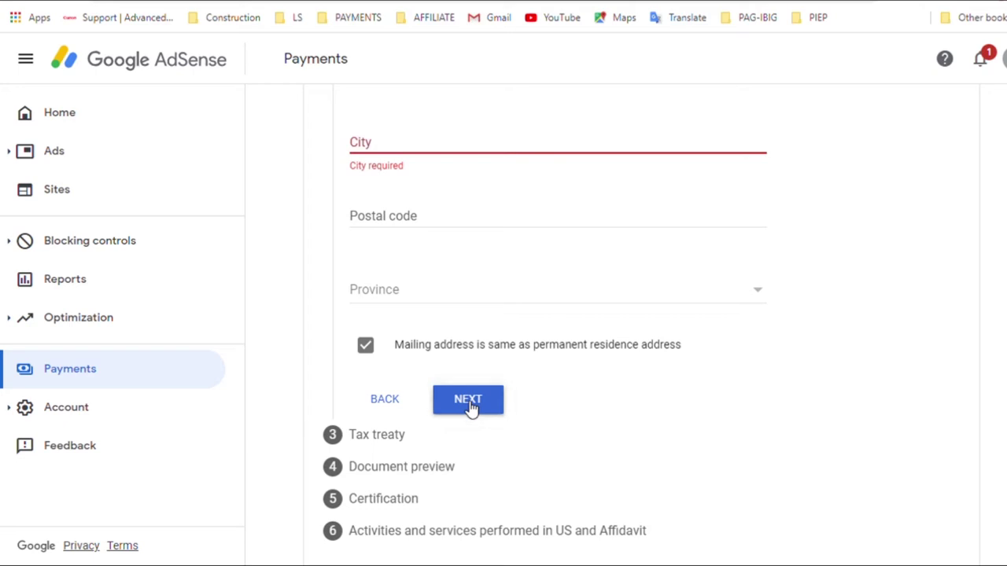
scroll(476, 400, "up", 4)
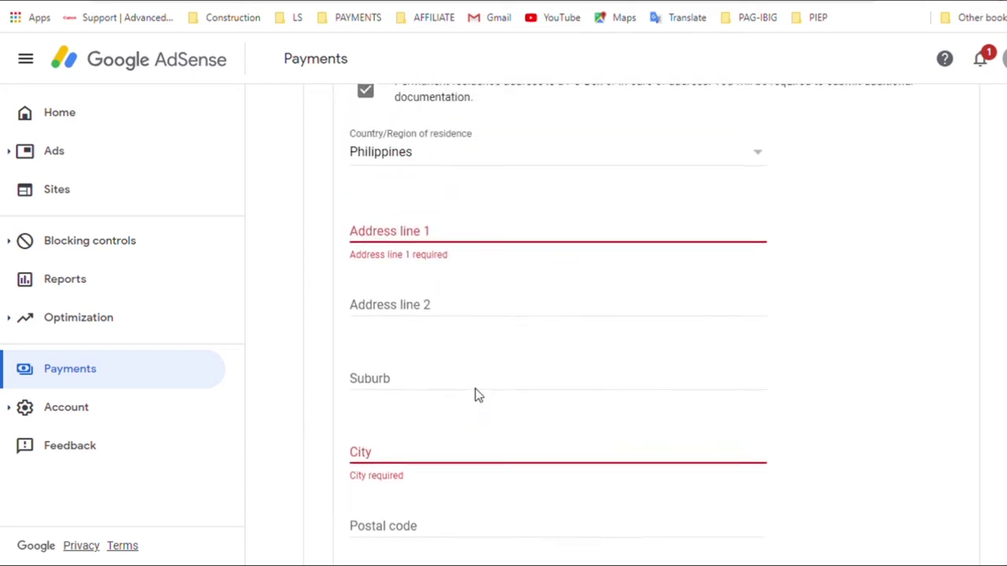
scroll(475, 392, "up", 1)
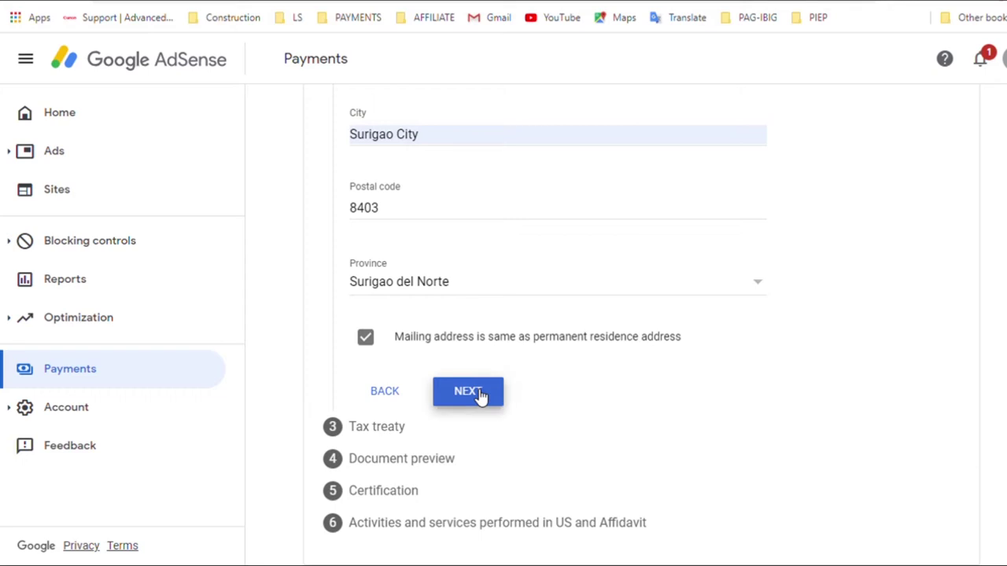
left_click(479, 396)
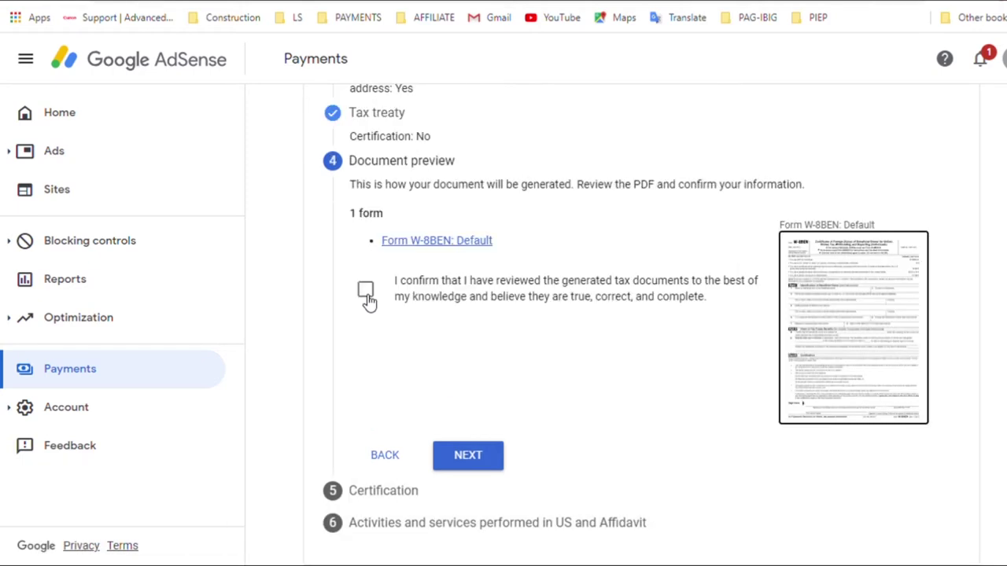
Step: Confirm the generated W-8BEN documents were reviewed and proceed to Certification
left_click(365, 289)
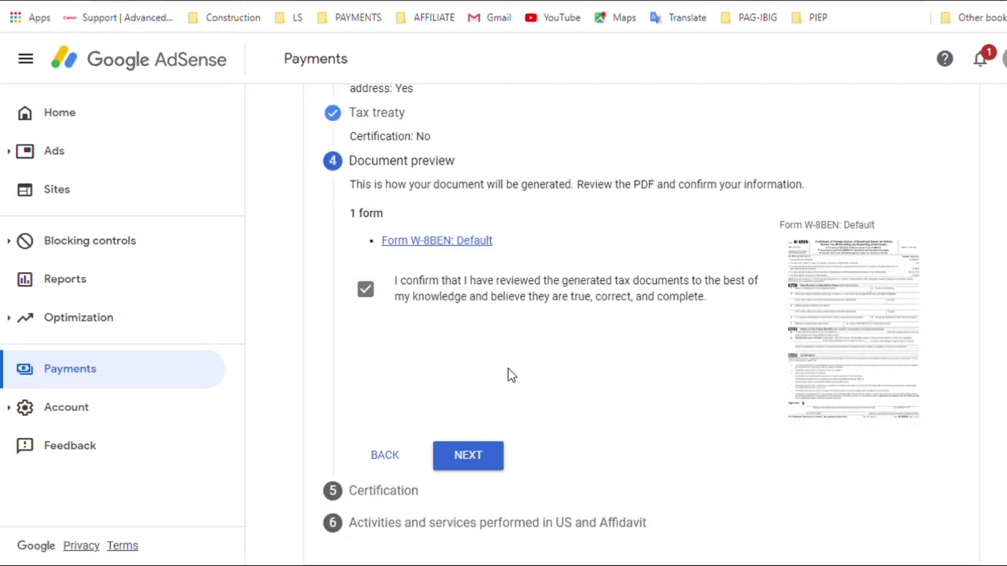
left_click(475, 468)
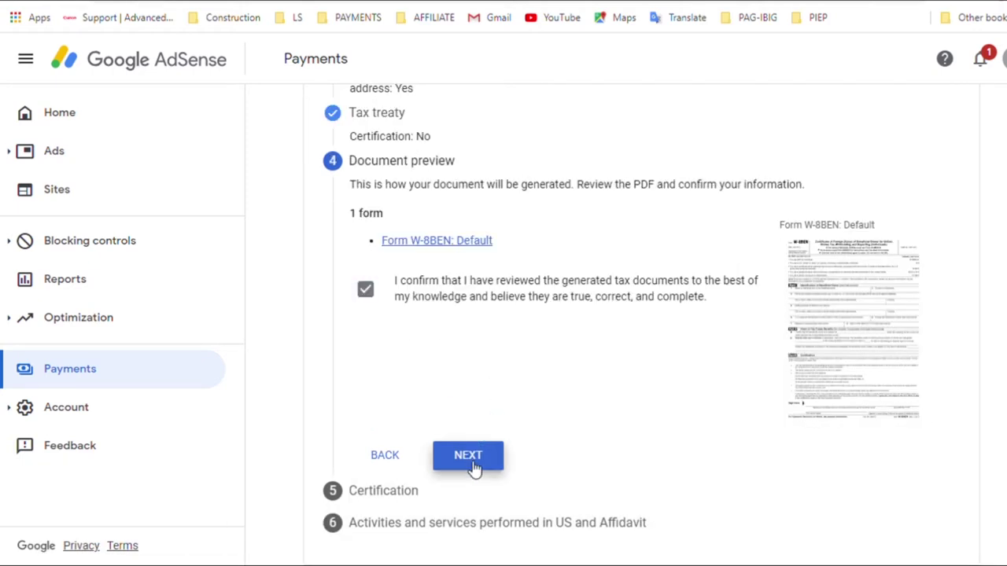
scroll(993, 336, "down", 3)
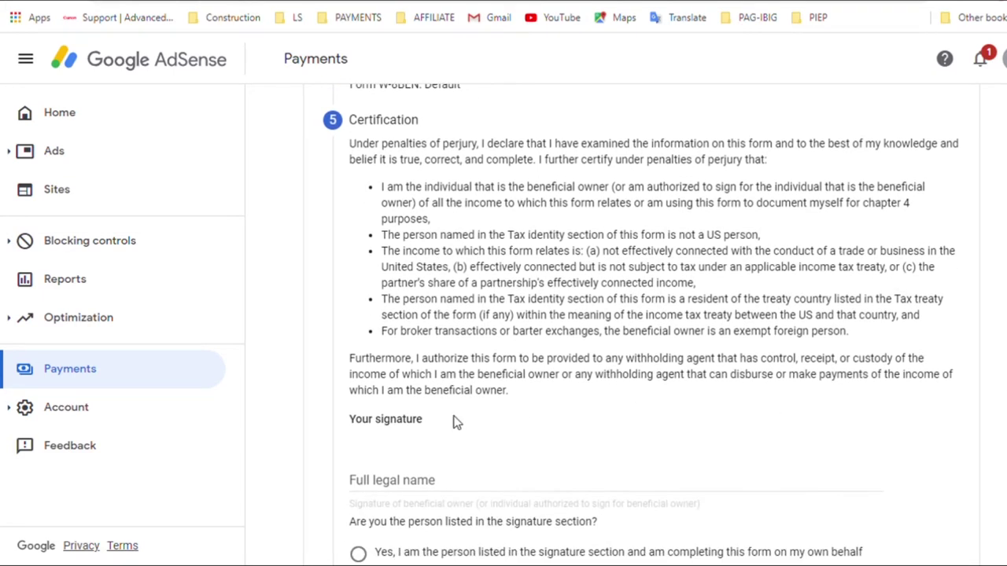
Step: Enter the signer's full legal name, confirm signing on your own behalf, and continue
left_click(427, 484)
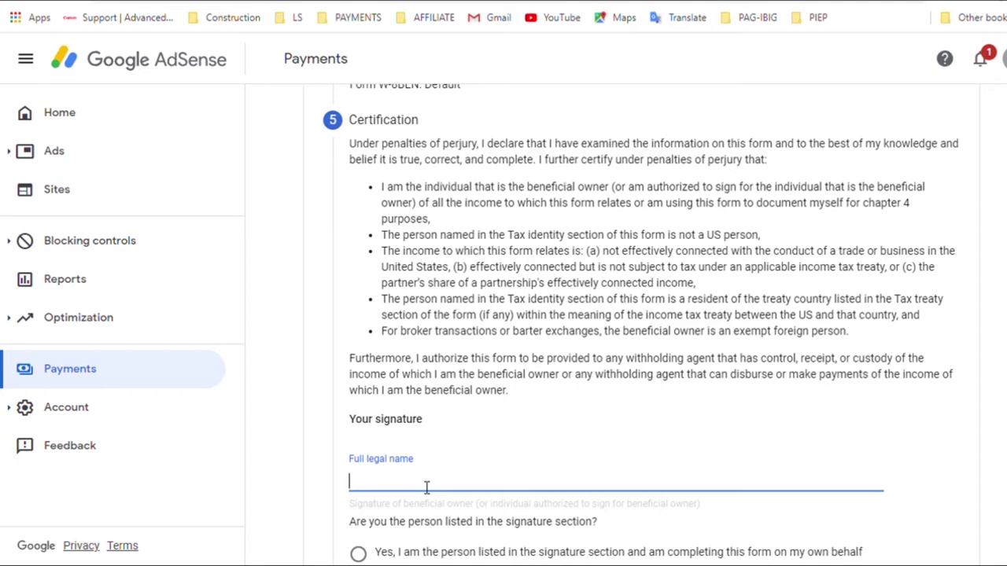
type("Bensuardo")
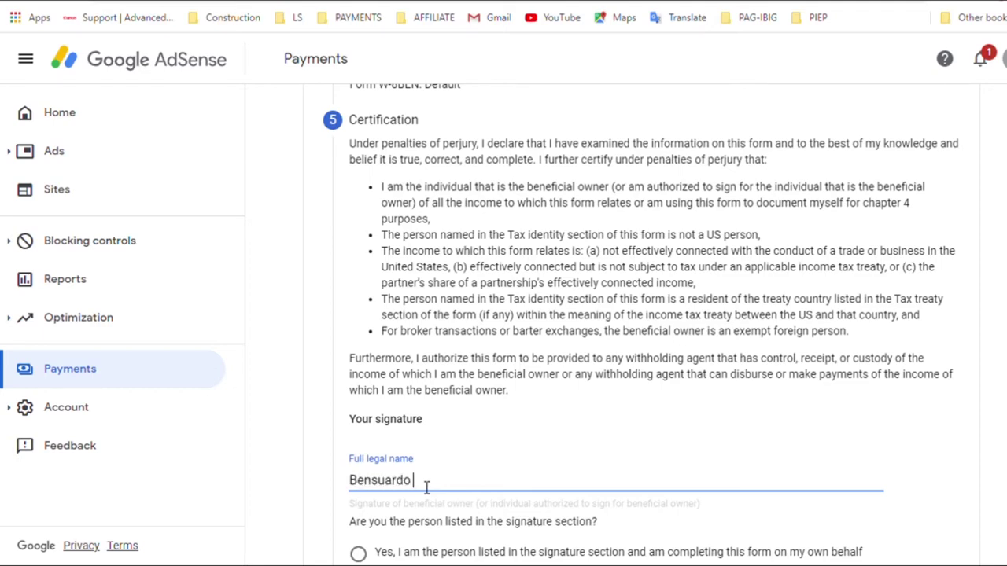
type(" Ca")
scroll(420, 478, "down", 4)
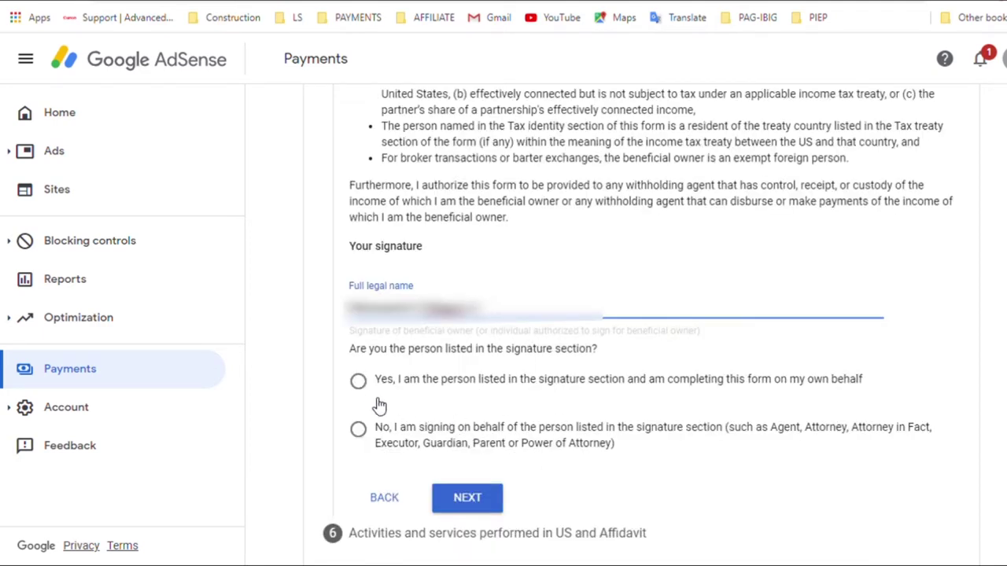
left_click(358, 380)
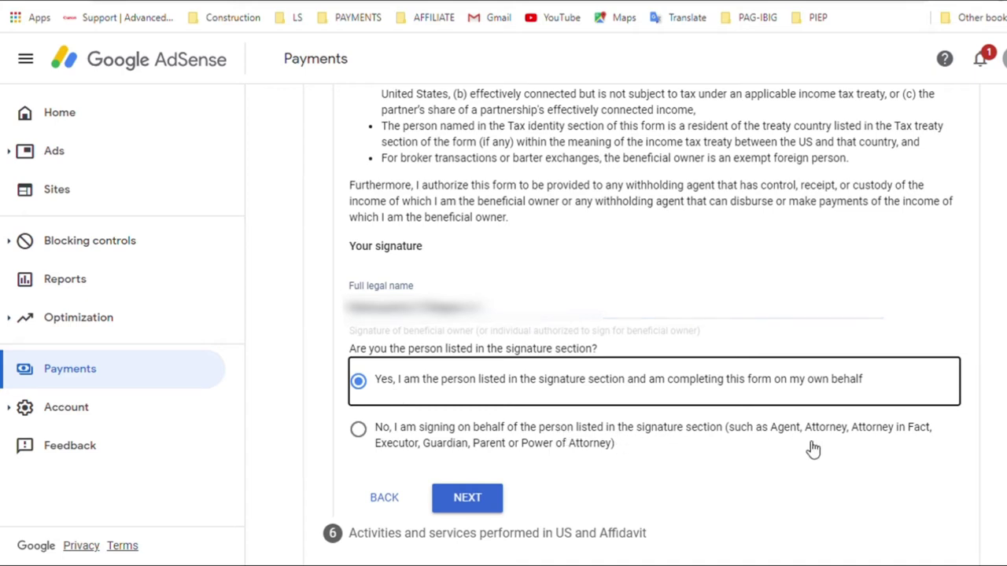
scroll(904, 452, "down", 1)
left_click(480, 491)
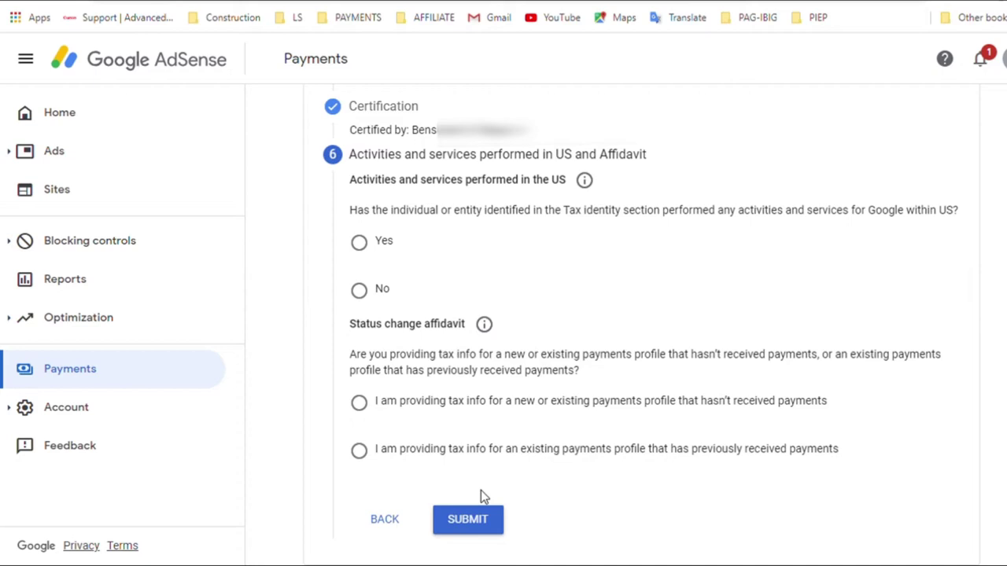
Step: Answer No to US activities and certify services are performed outside the US
left_click(367, 246)
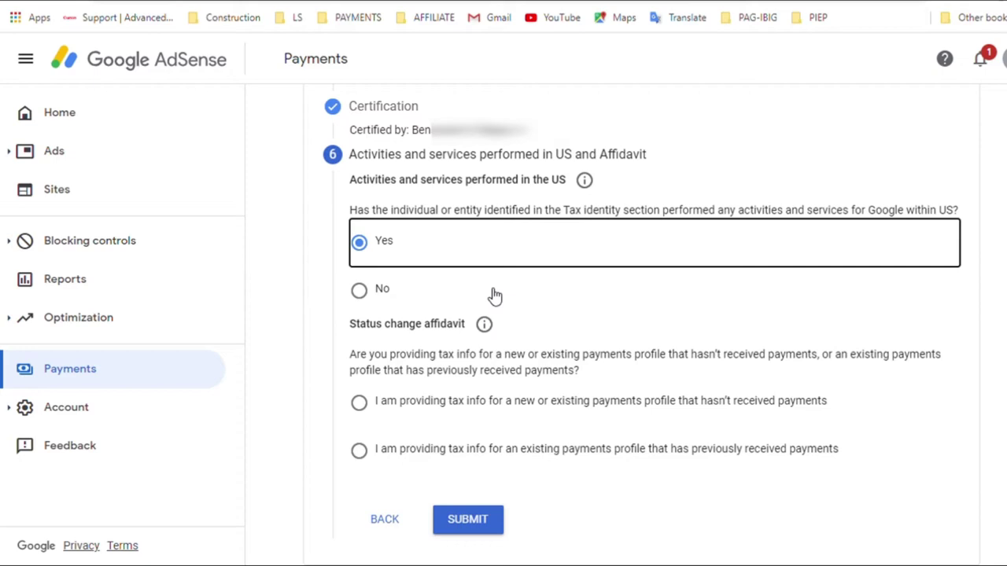
left_click(370, 298)
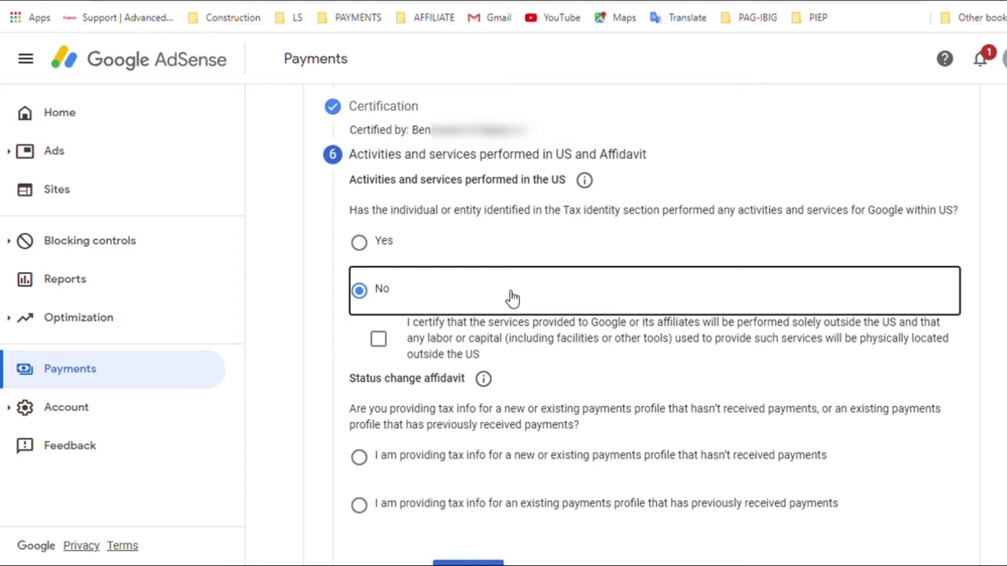
left_click(380, 343)
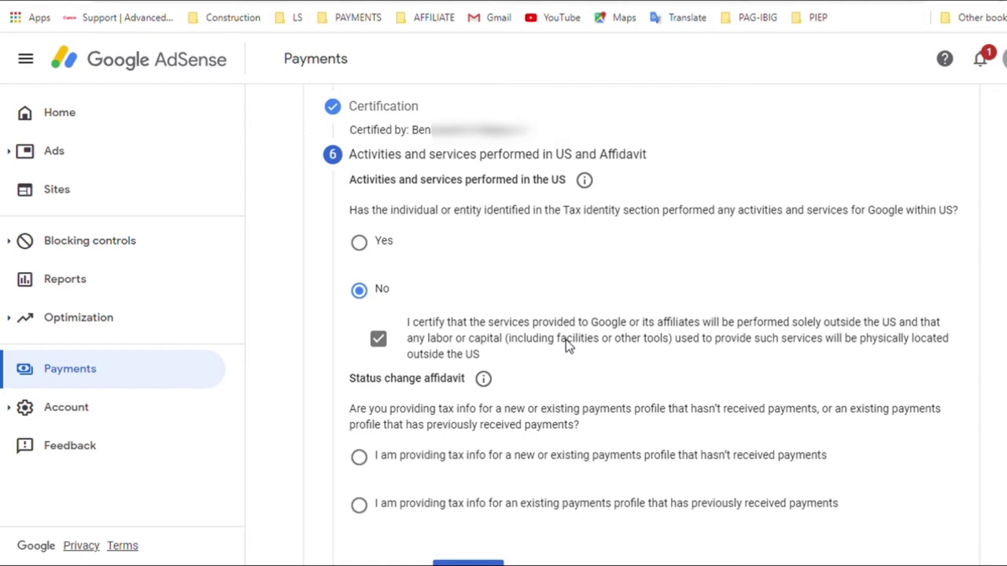
Step: Declare an existing previously paid profile unchanged since January 1, 2020, and submit the W-8BEN
scroll(554, 378, "down", 1)
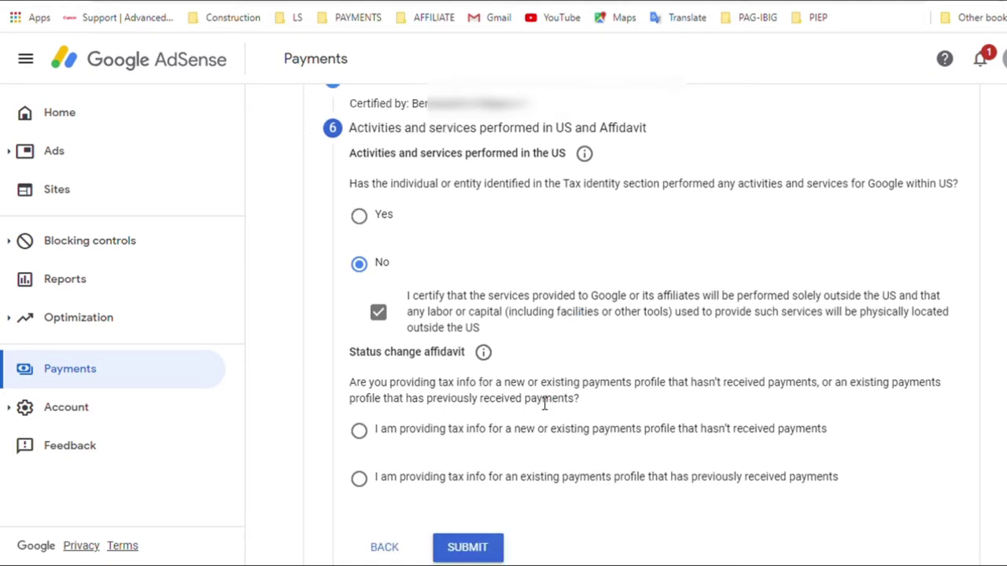
left_click(359, 478)
scroll(586, 431, "down", 3)
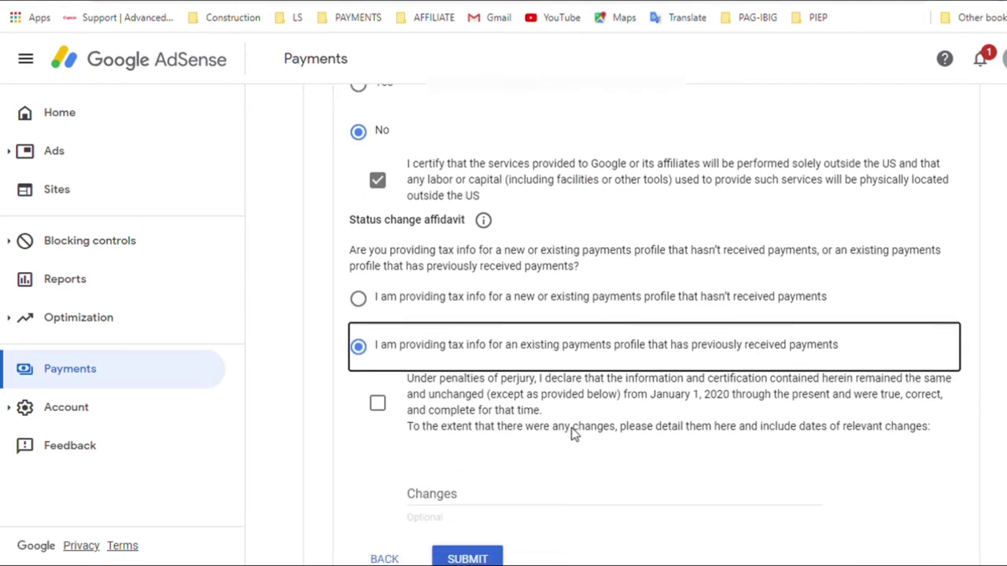
left_click(378, 403)
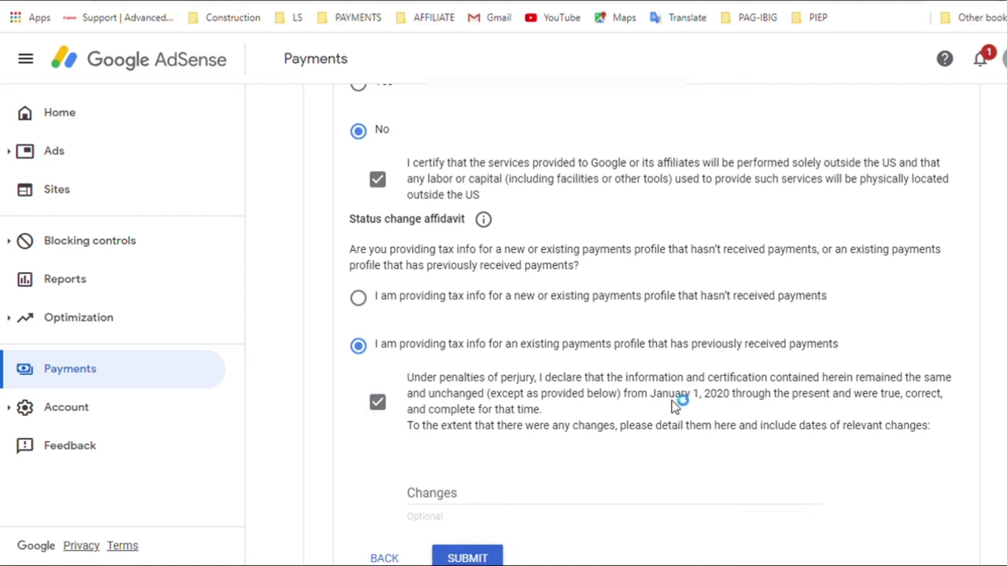
scroll(672, 401, "down", 1)
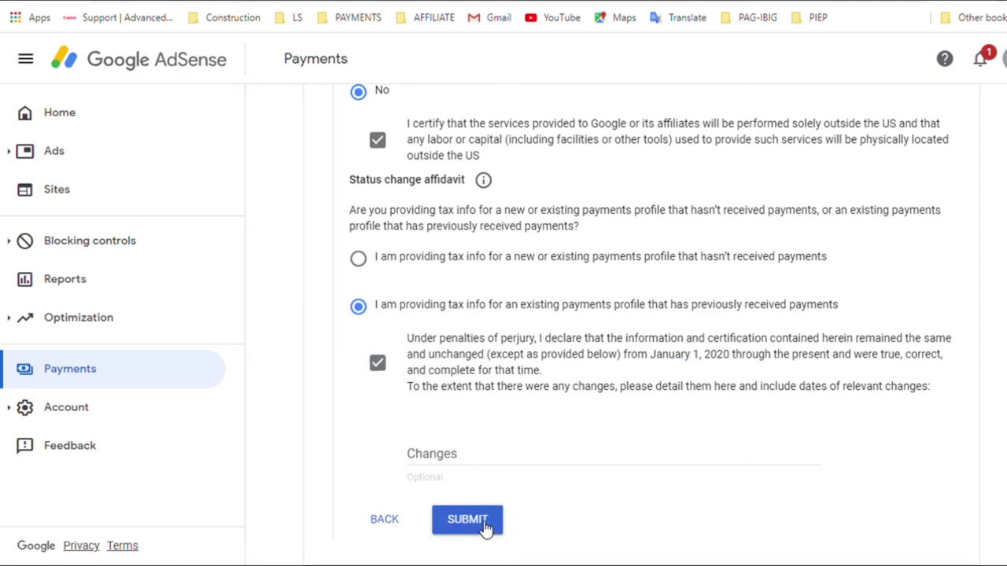
left_click(472, 521)
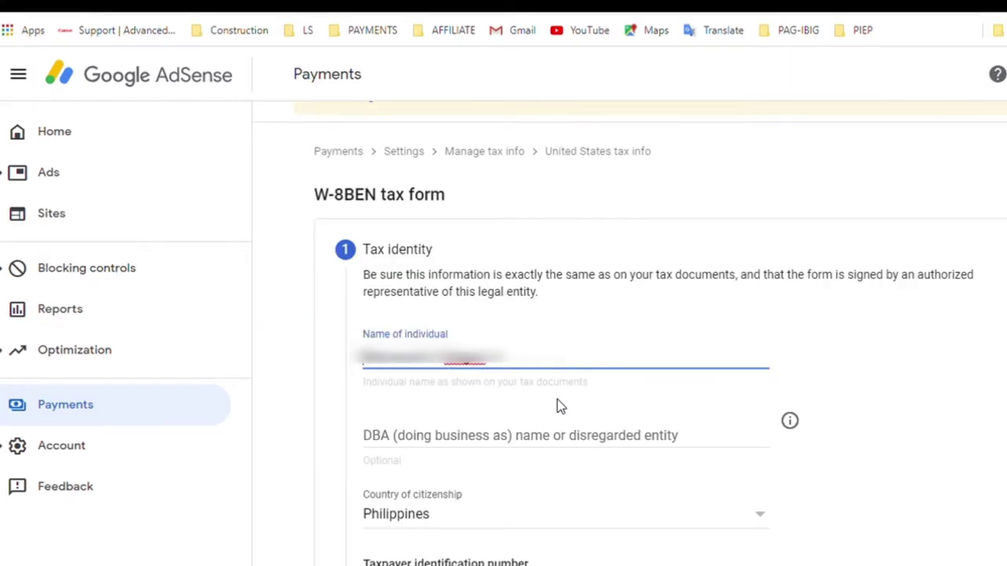
Step: Enter the foreign TIN and advance past the address step to Tax treaty
scroll(557, 399, "down", 4)
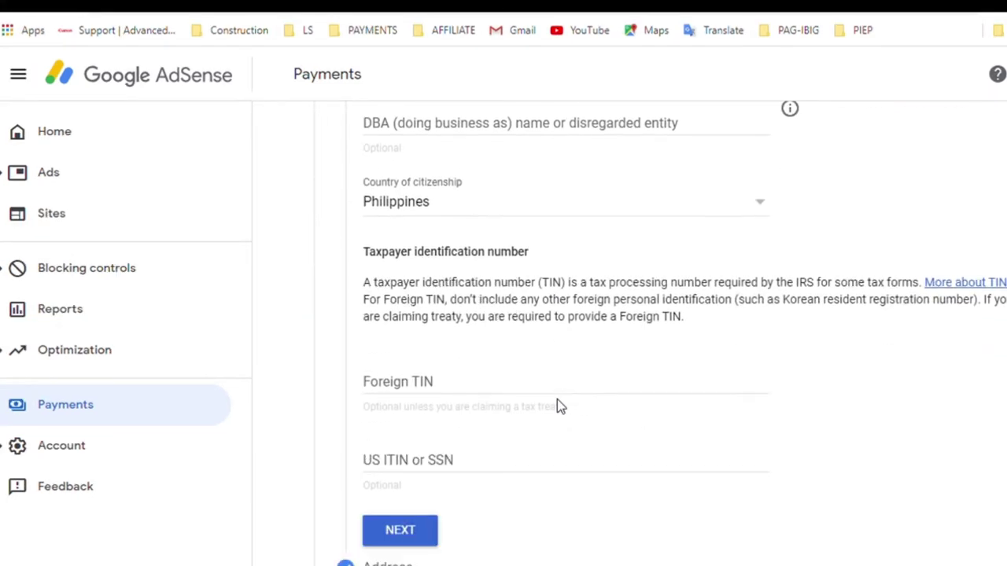
left_click(455, 400)
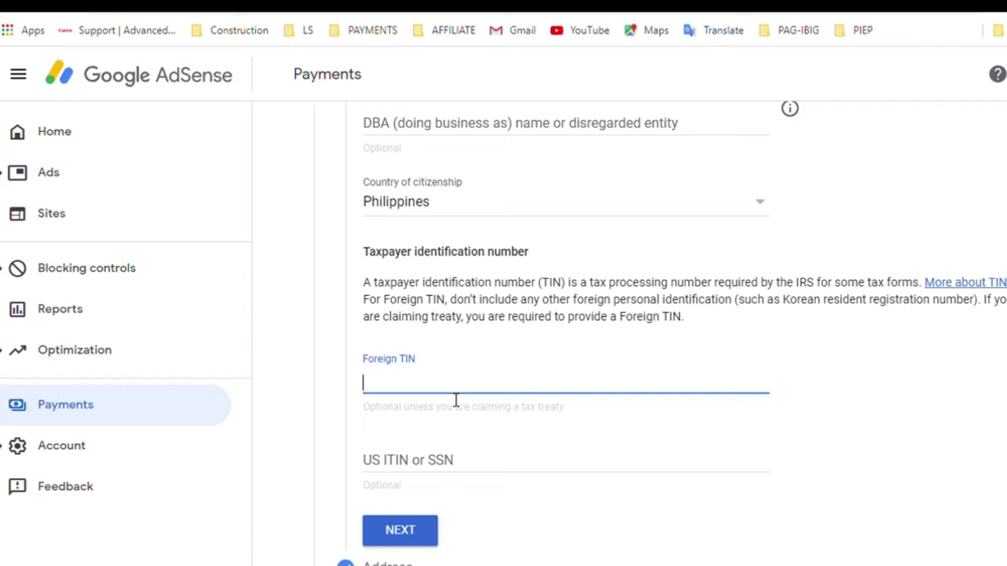
left_click(454, 401)
left_click(455, 400)
type("425")
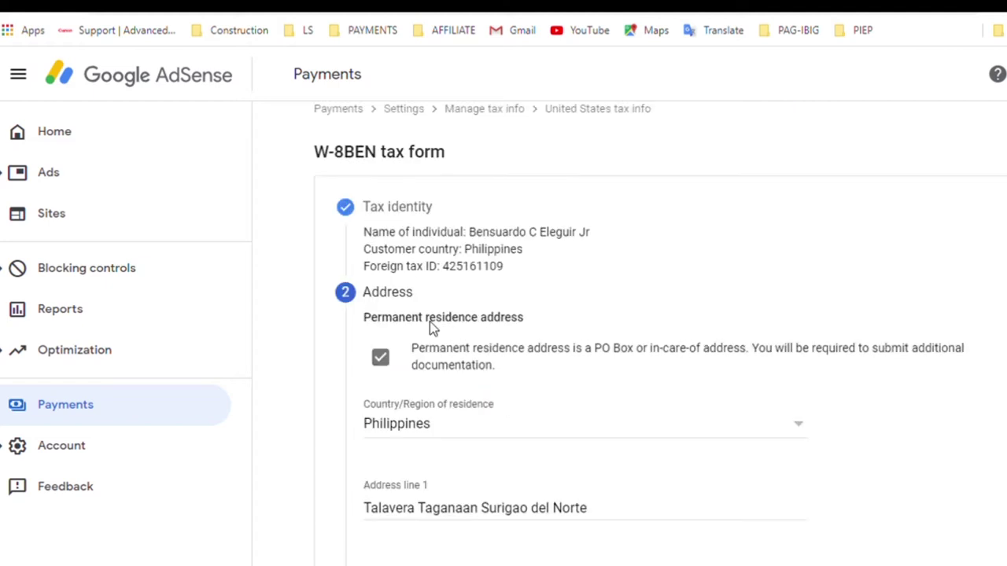
scroll(434, 328, "down", 6)
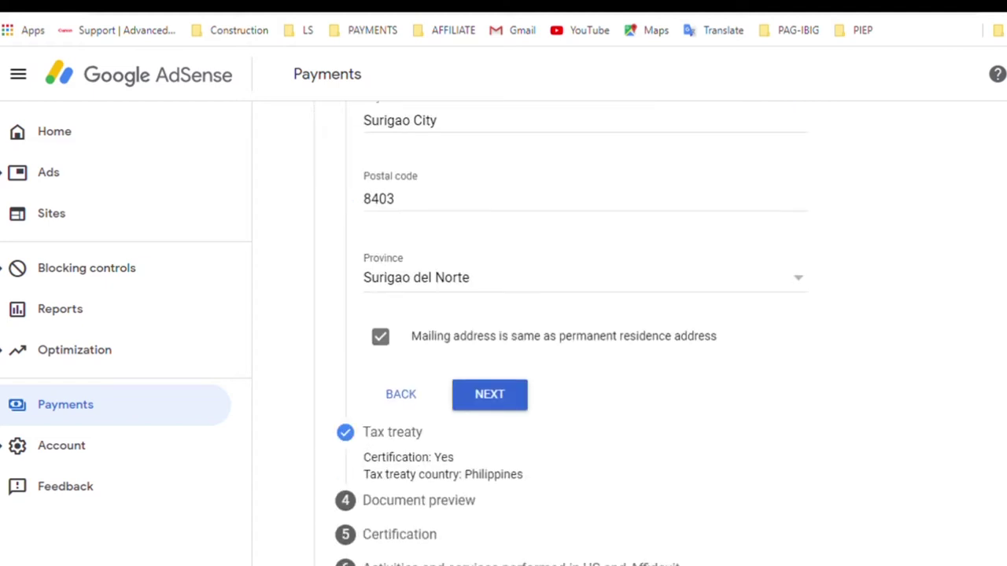
left_click(499, 405)
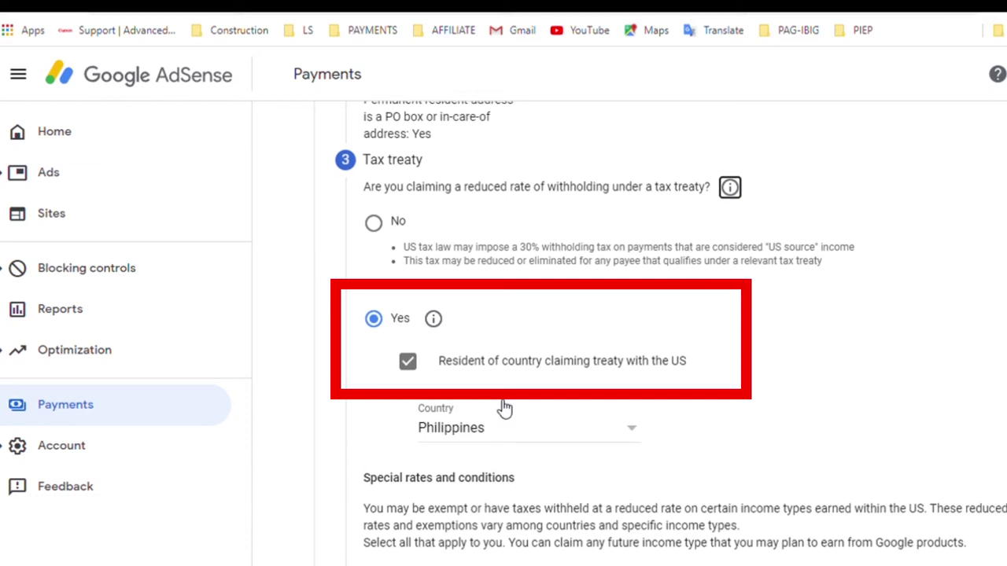
Step: Claim treaty benefits for Services income at Article 8 paragraph 1 with 0% withholding
scroll(497, 405, "down", 3)
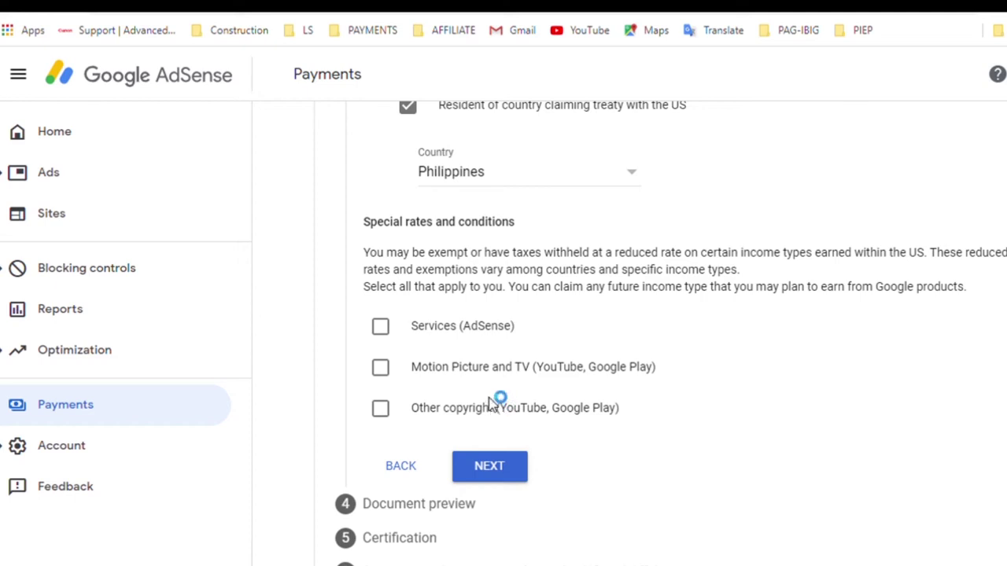
left_click(380, 328)
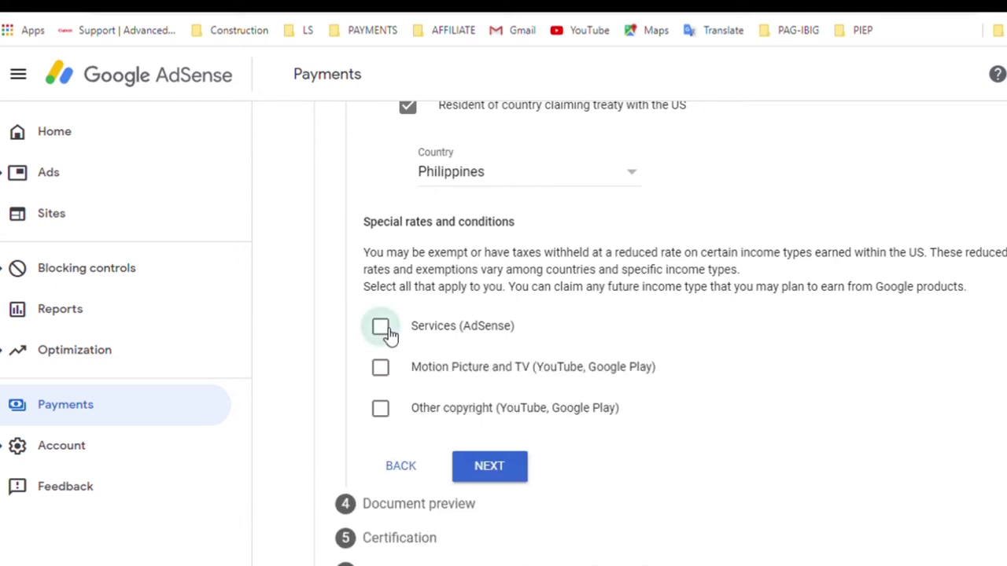
left_click(621, 403)
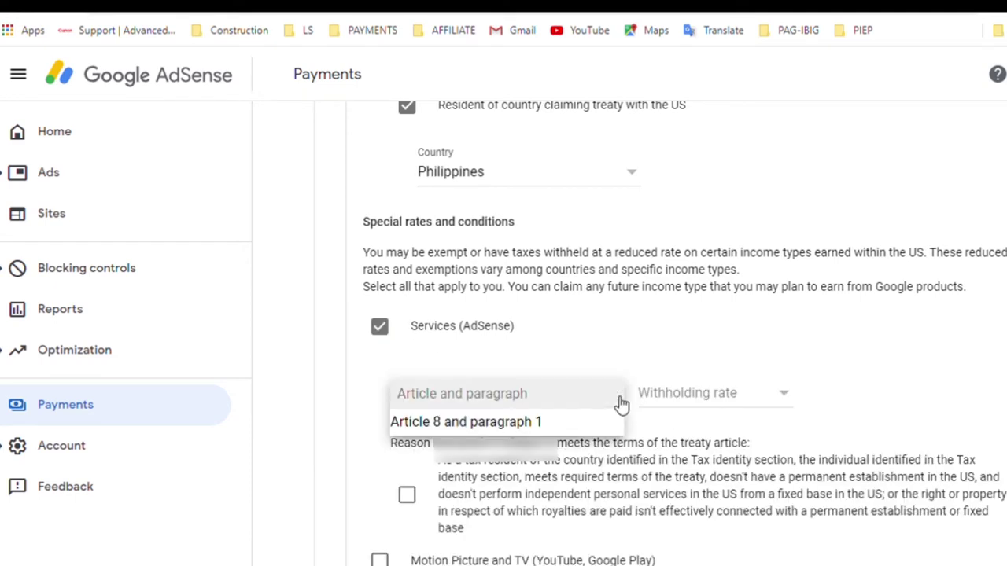
left_click(540, 420)
left_click(793, 399)
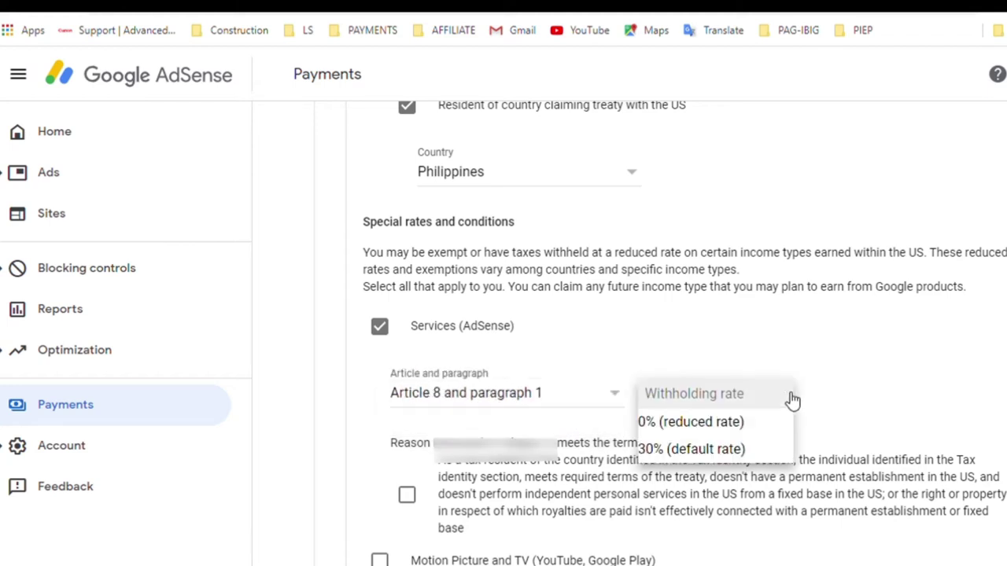
left_click(737, 425)
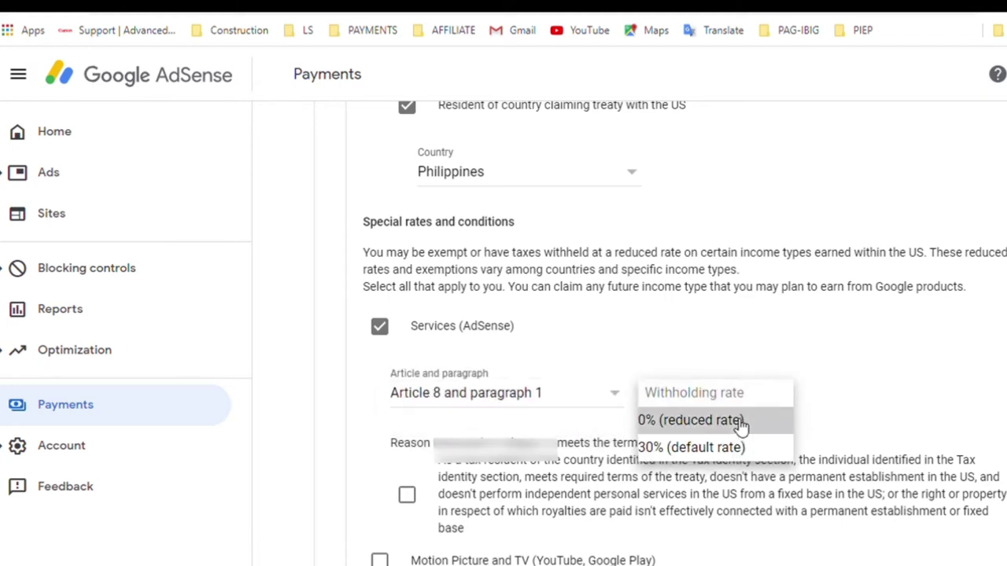
scroll(738, 426, "down", 3)
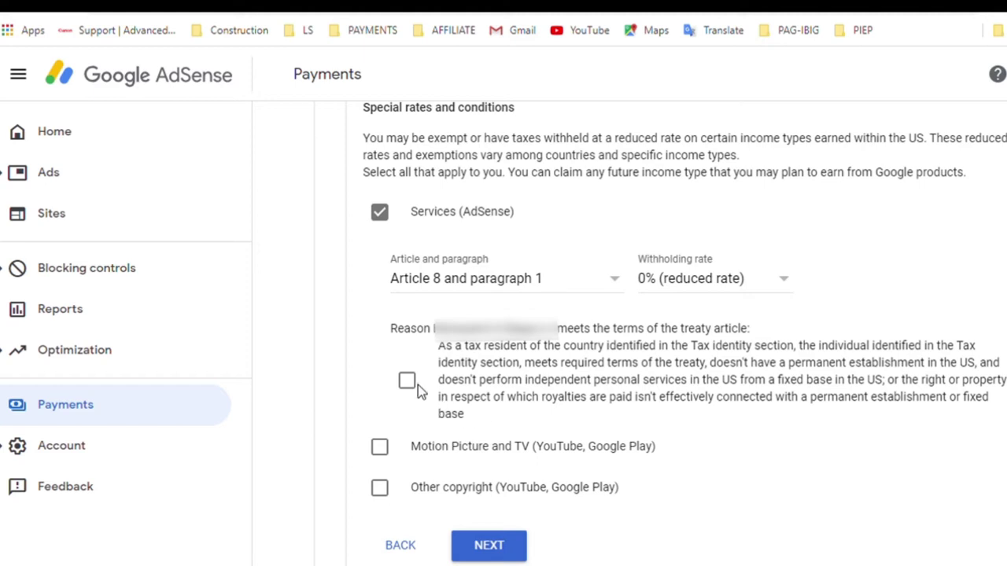
left_click(450, 401)
Step: Claim Motion Picture and TV income at Article 13 paragraph 2A with 15% reduced rate
scroll(562, 446, "down", 1)
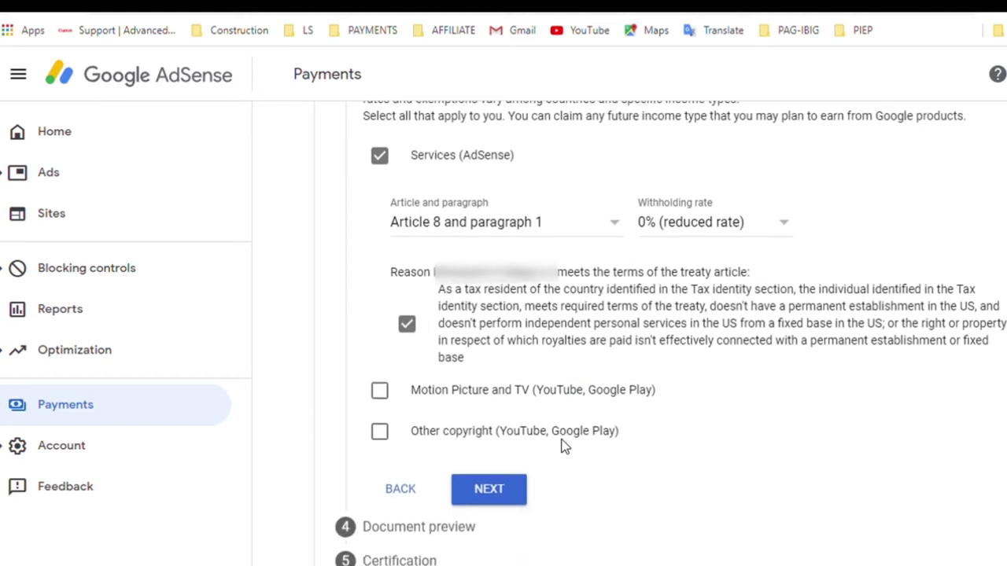
left_click(380, 391)
left_click(618, 462)
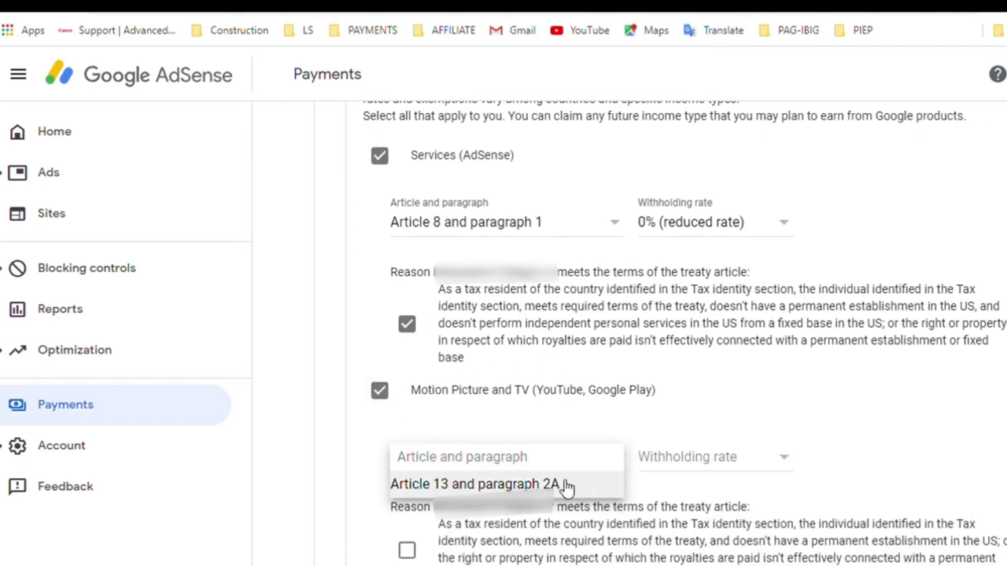
left_click(787, 464)
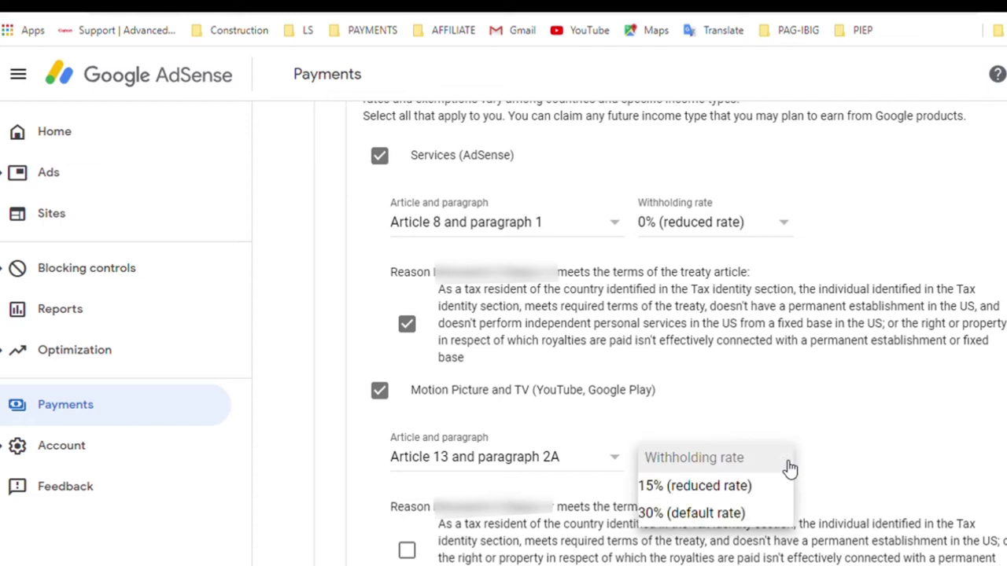
left_click(731, 488)
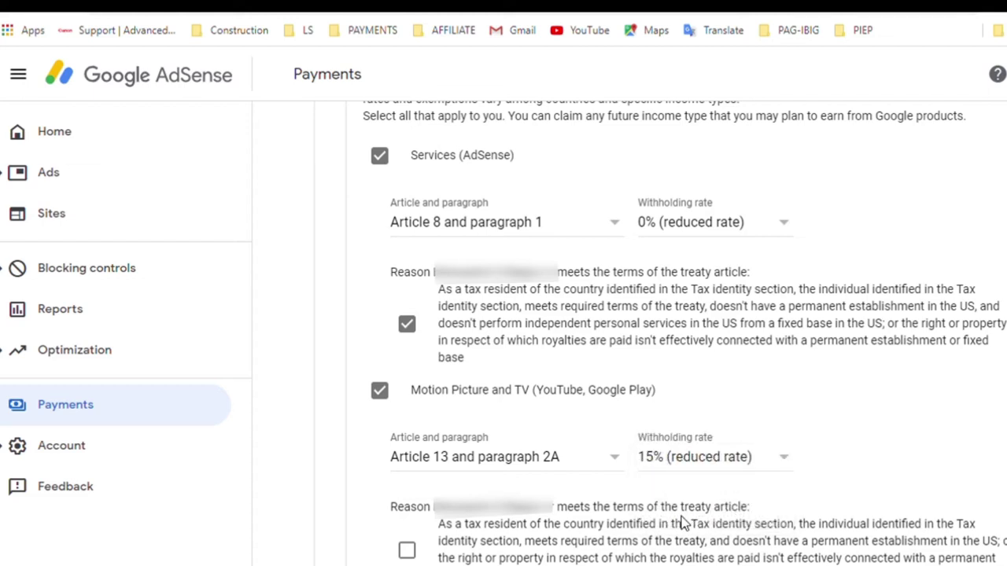
left_click(779, 464)
left_click(740, 461)
scroll(661, 510, "down", 3)
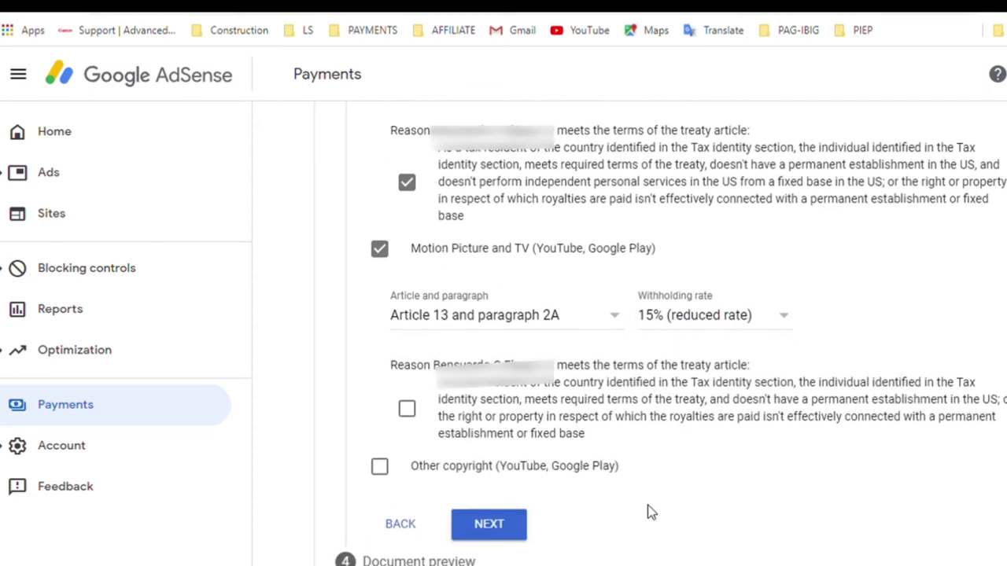
left_click(408, 348)
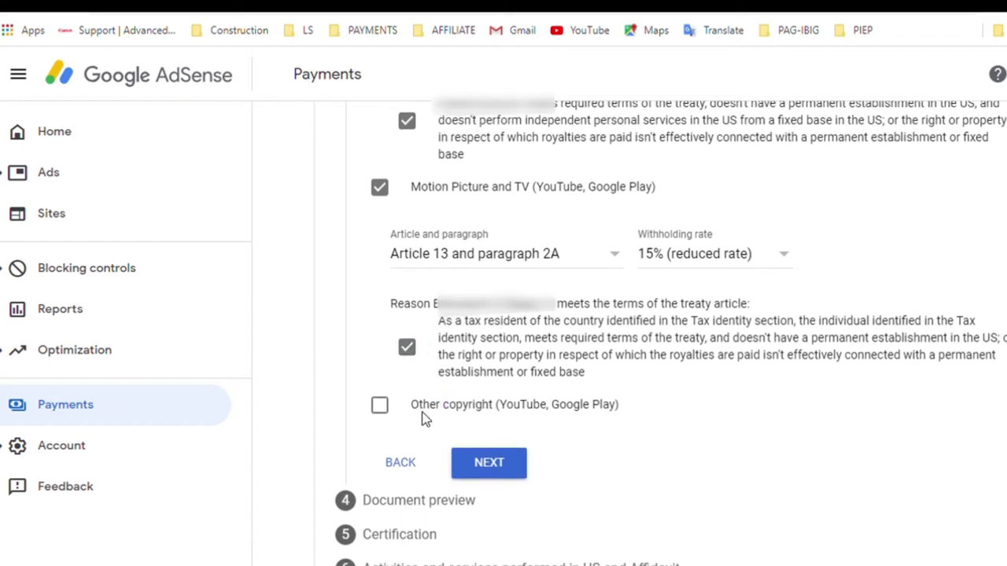
Step: Add Other copyright income at Article 13 paragraph 2A, 15% rate, and continue to preview
left_click(380, 407)
left_click(622, 475)
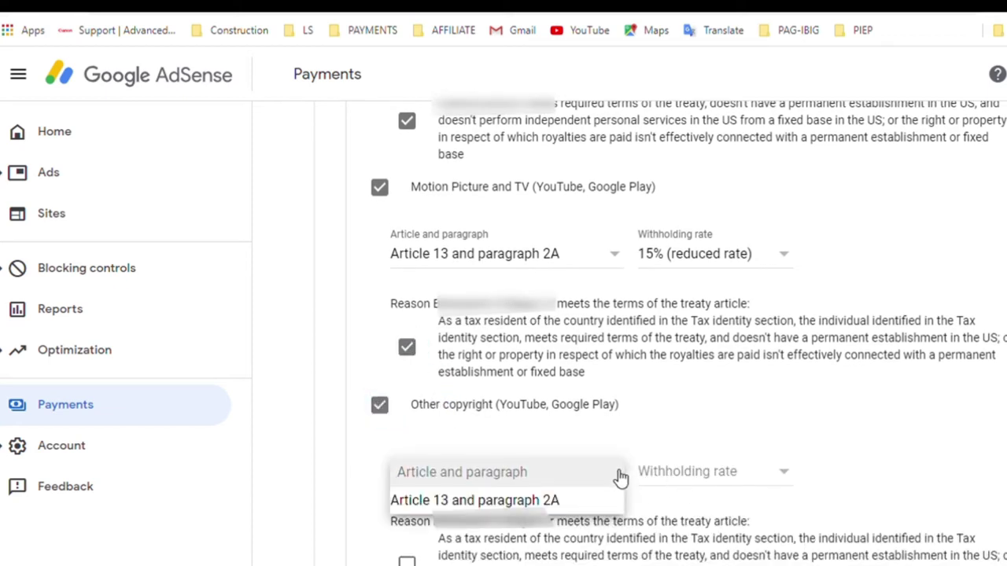
left_click(553, 509)
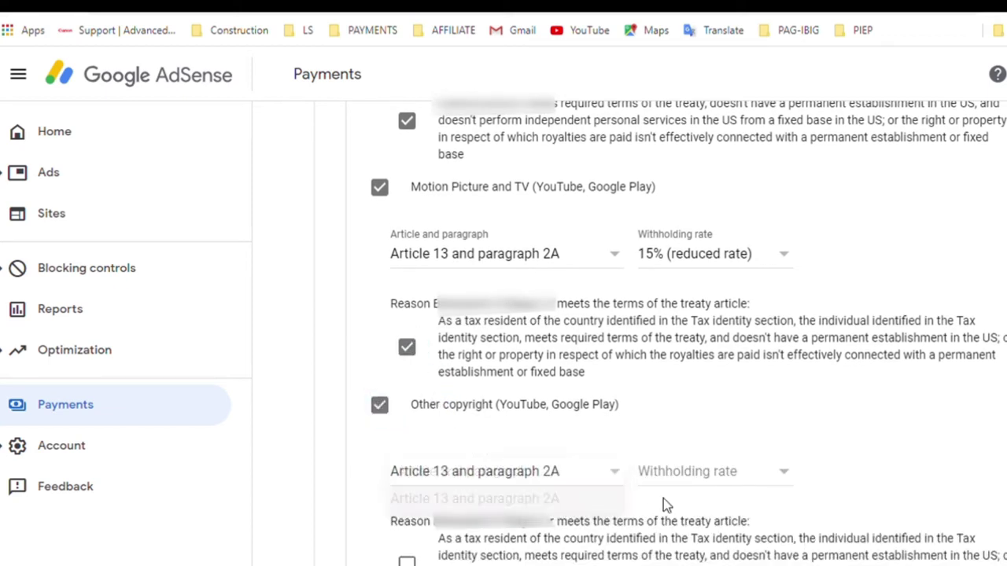
left_click(787, 479)
left_click(732, 507)
scroll(732, 507, "down", 3)
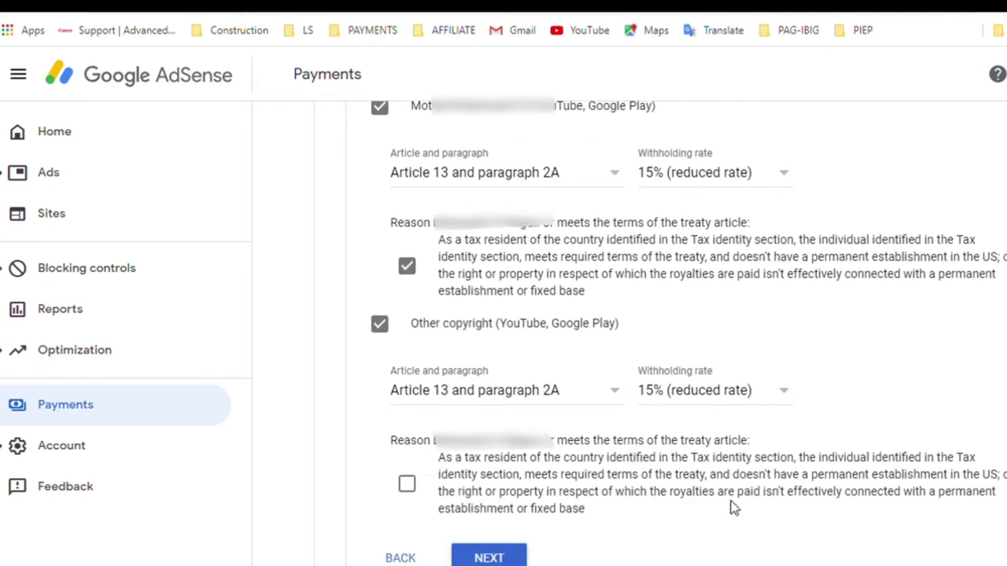
left_click(406, 394)
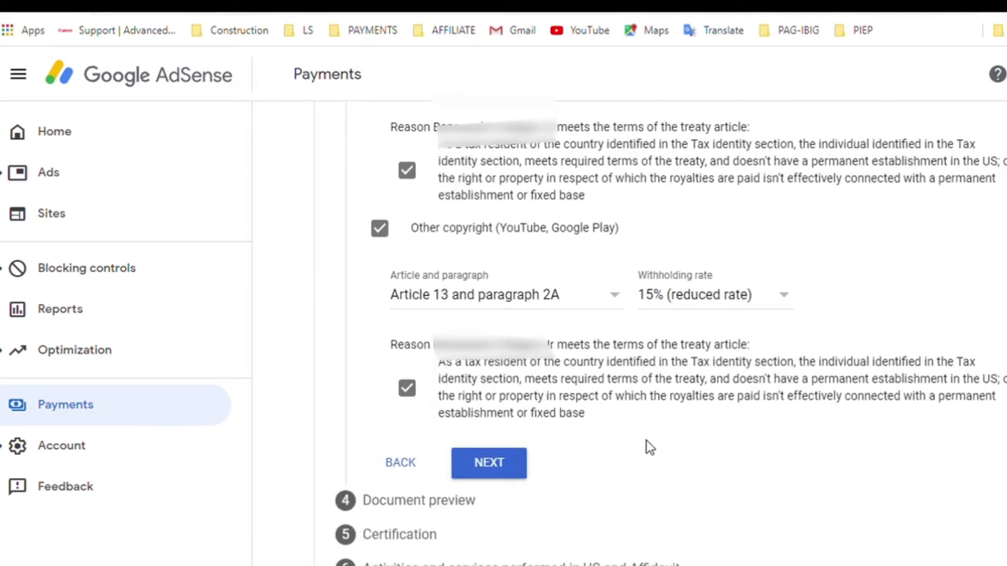
left_click(508, 468)
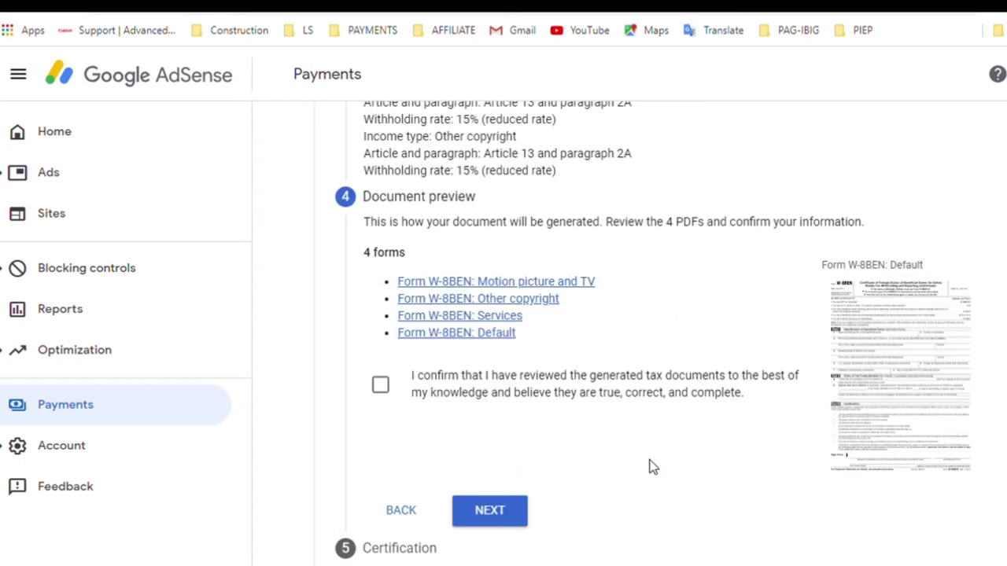
Step: Review the Form W-8BEN: Default preview, tick the reviewed-documents confirmation, and advance to Certification
scroll(650, 467, "up", 1)
left_click(889, 437)
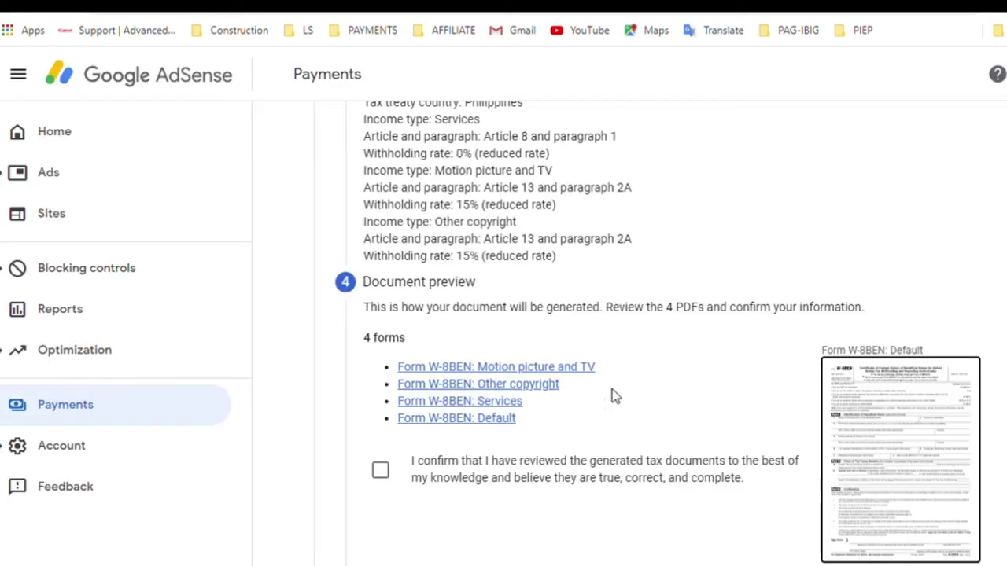
scroll(612, 389, "up", 1)
scroll(614, 398, "up", 1)
scroll(618, 402, "down", 2)
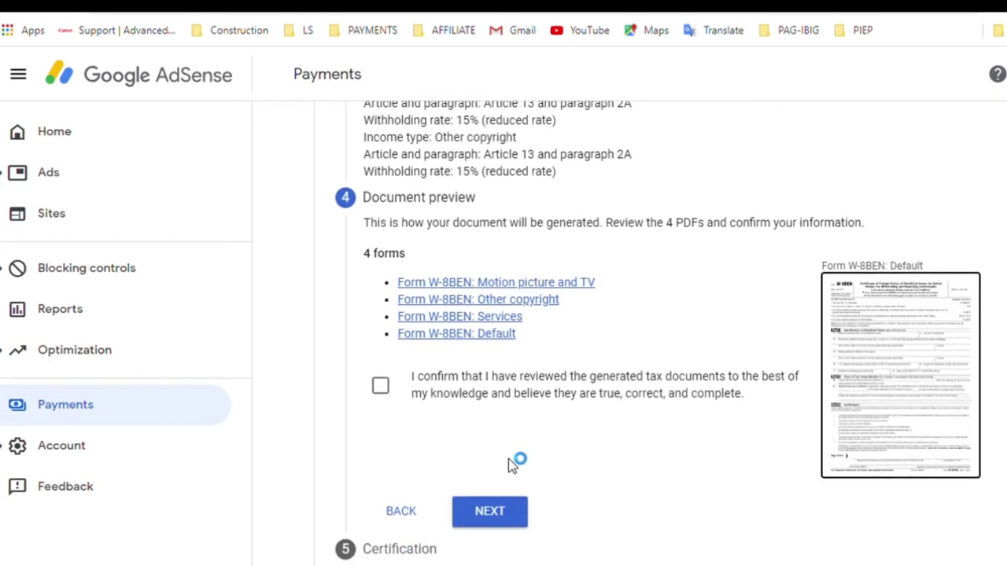
left_click(381, 388)
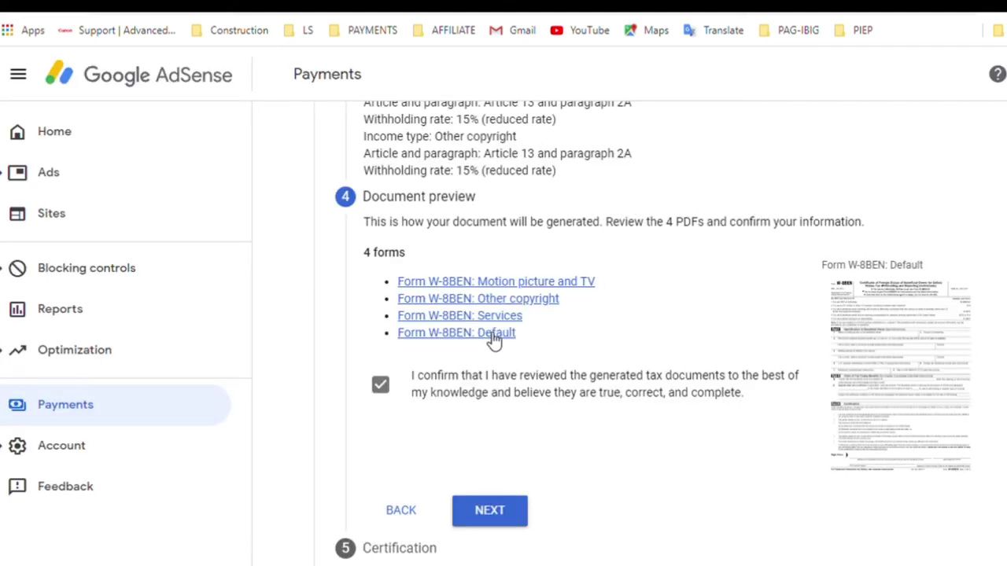
left_click(488, 338)
left_click(498, 507)
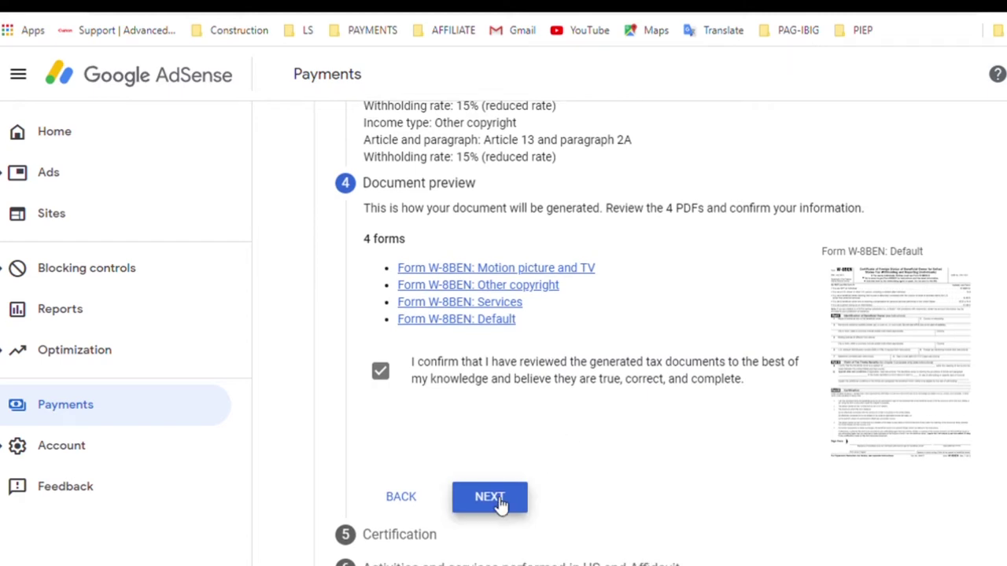
scroll(622, 443, "down", 4)
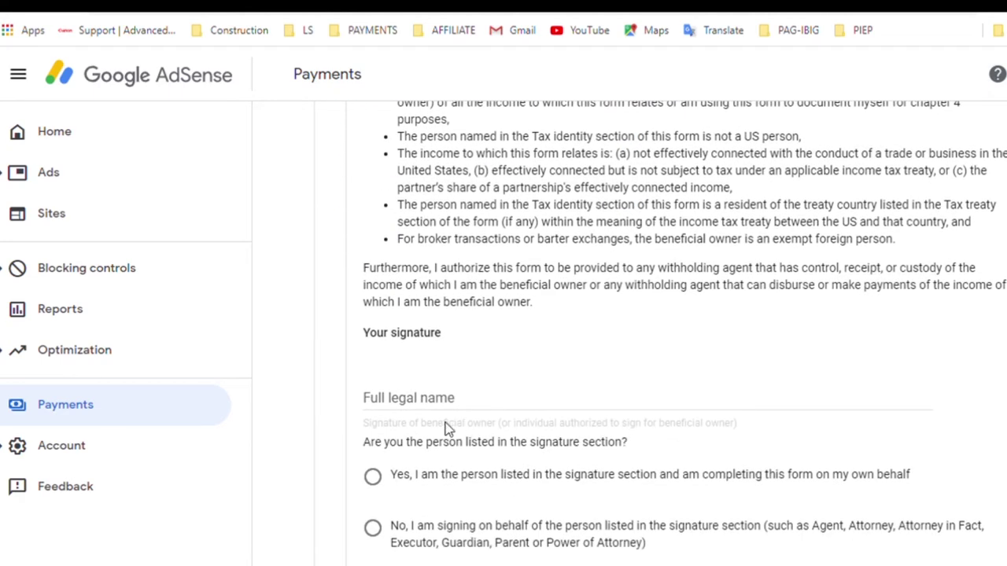
Step: Enter the signer's full legal name, confirm being the person listed, and continue to Affidavit
left_click(443, 406)
type("Ben")
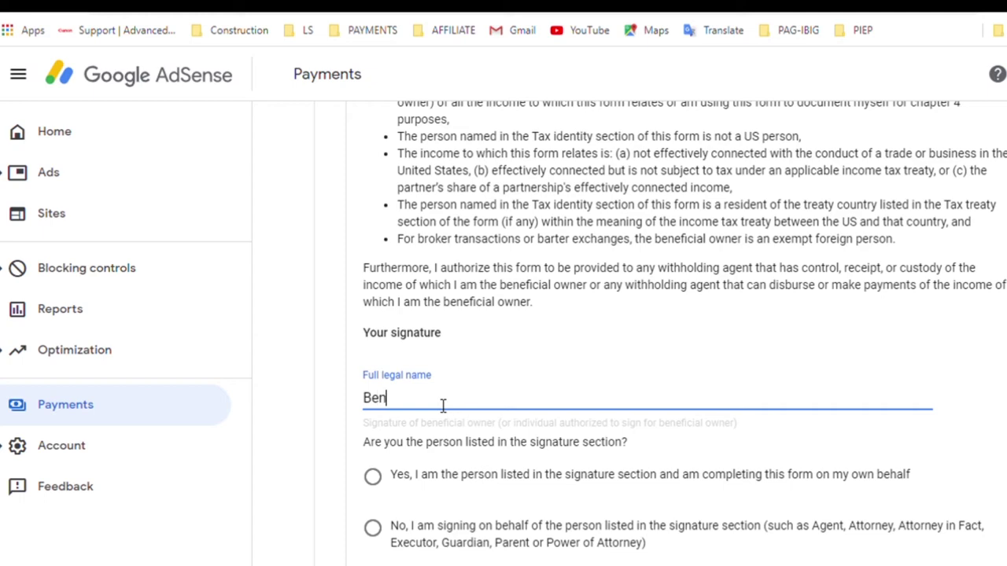
scroll(399, 431, "down", 1)
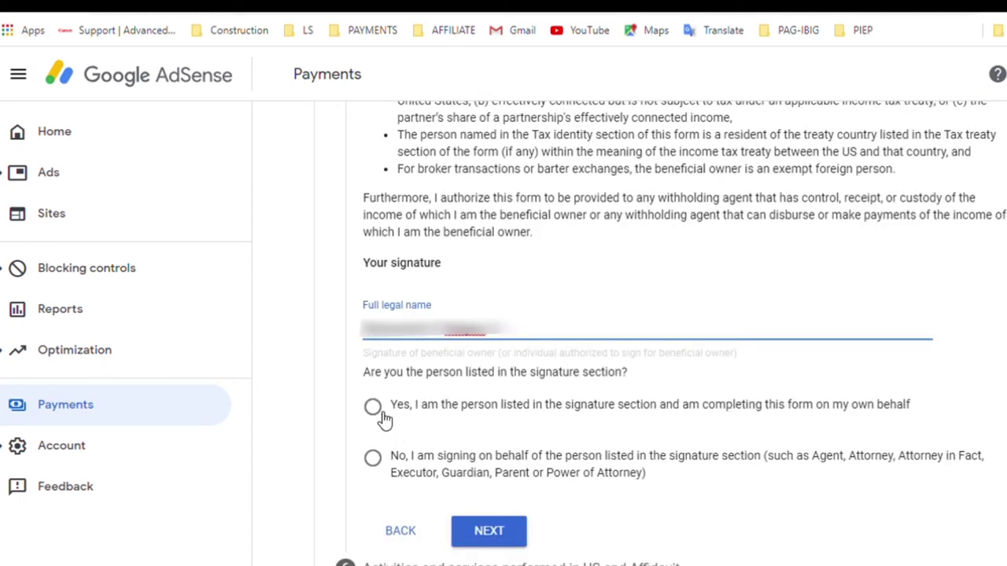
left_click(376, 411)
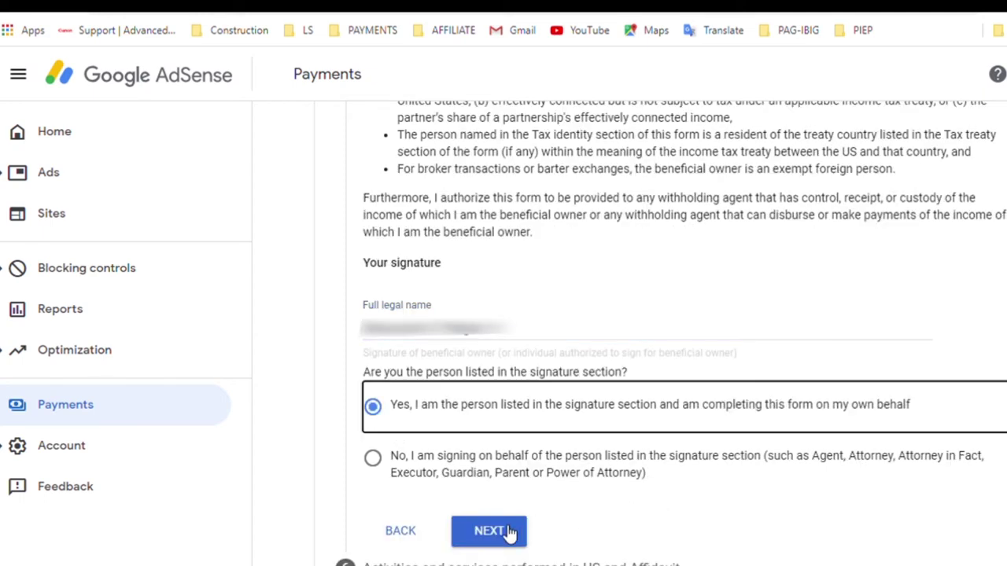
left_click(511, 533)
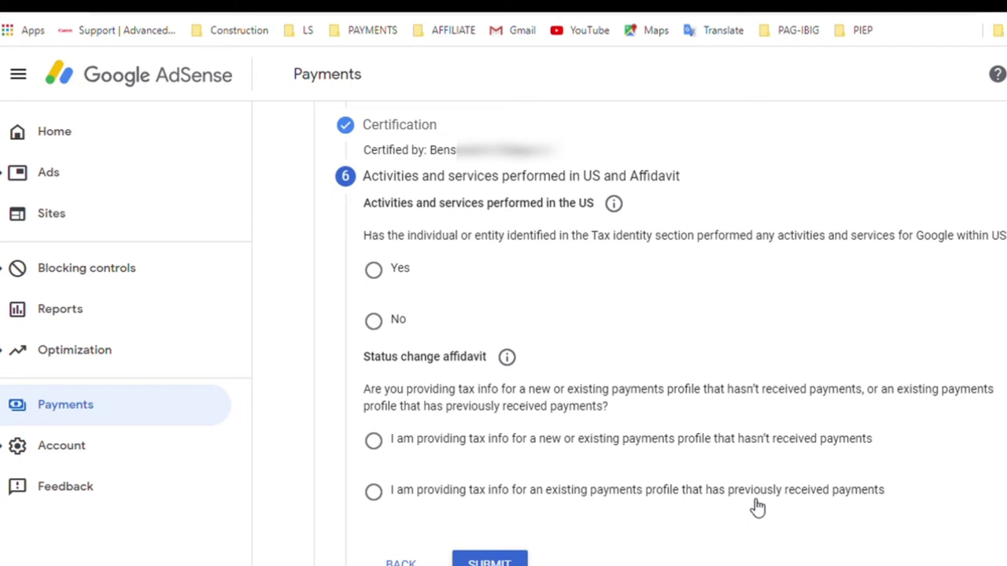
Step: Answer No to US activities, certify services outside the US, declare a previously paid profile, accept perjury, and submit
left_click(383, 329)
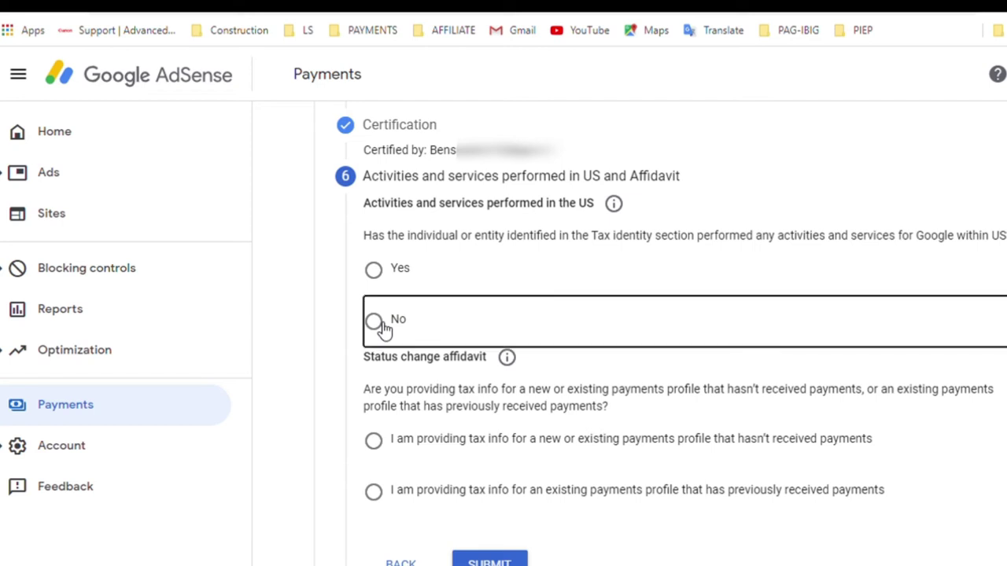
left_click(395, 375)
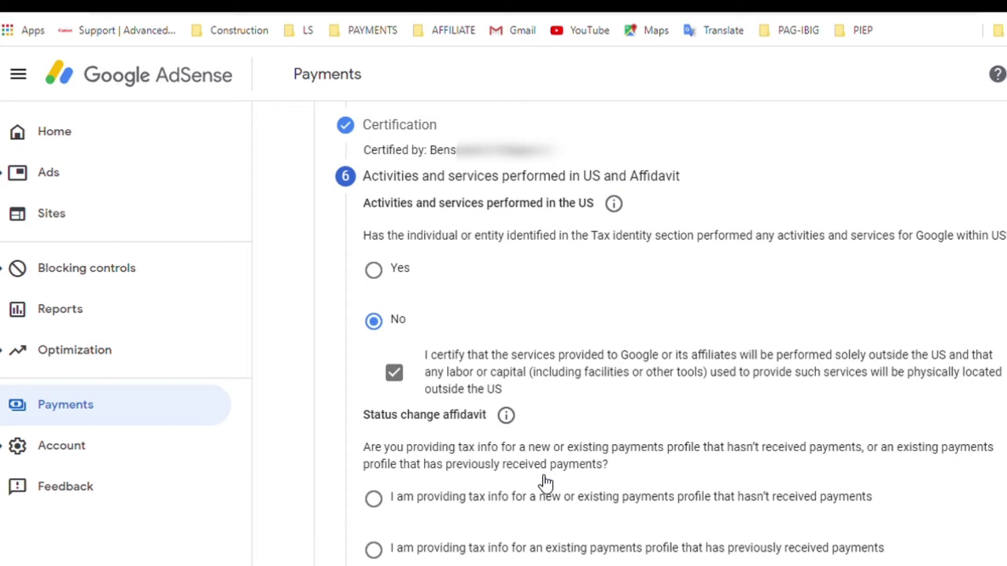
scroll(546, 482, "down", 1)
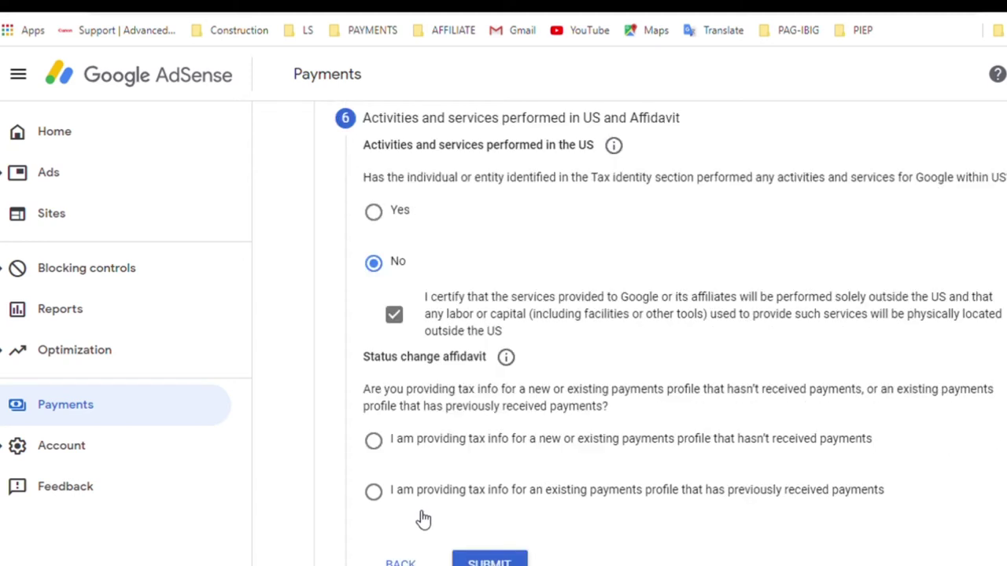
left_click(374, 491)
scroll(602, 514, "down", 1)
left_click(394, 469)
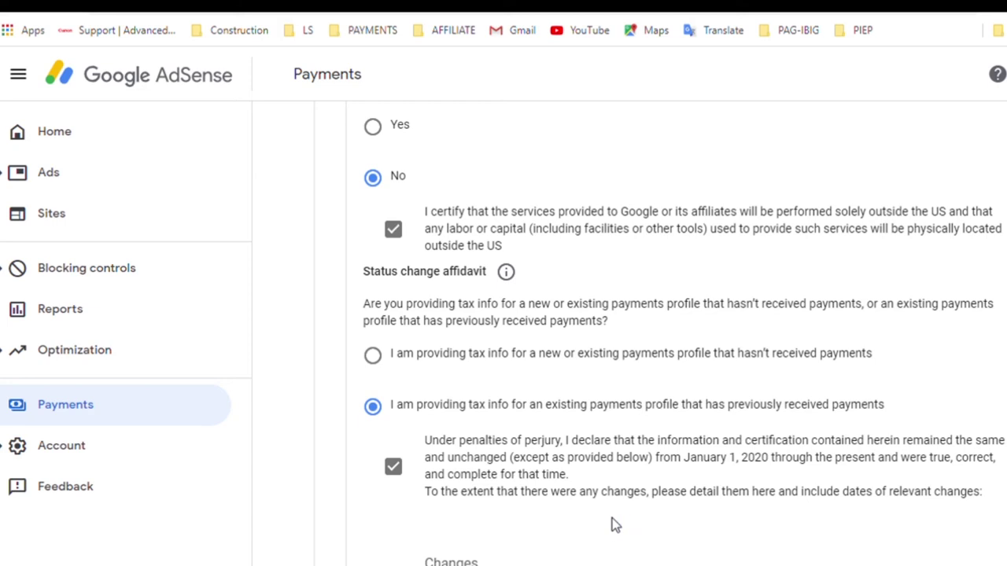
scroll(613, 526, "down", 1)
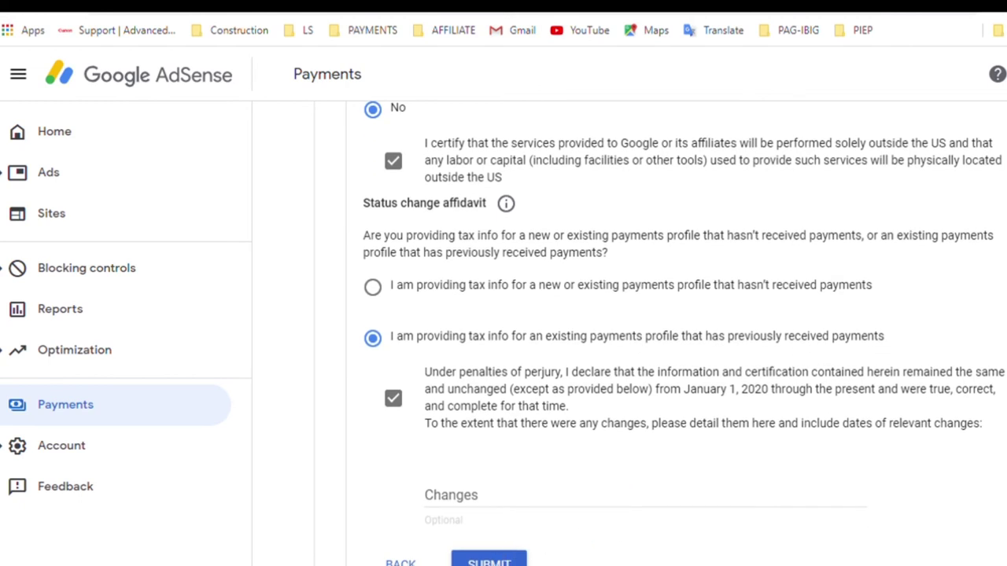
left_click(488, 562)
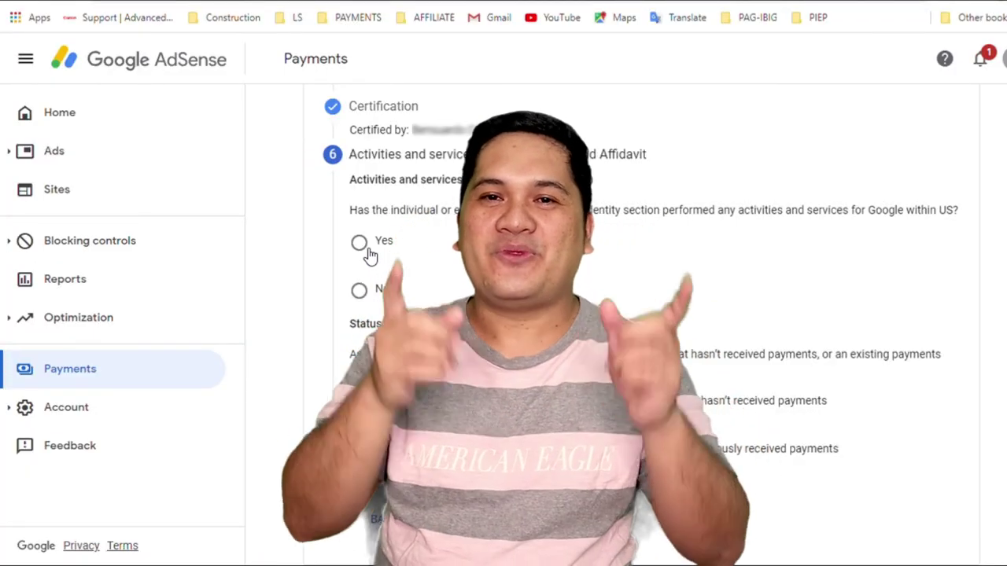
Step: In step 6, choose Yes for activities and services performed for Google within the US
left_click(366, 245)
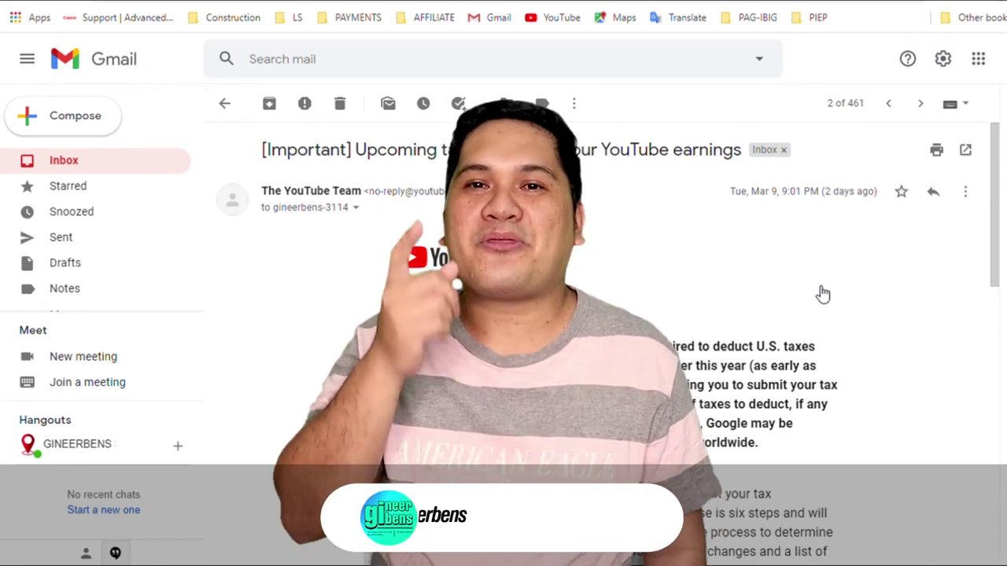
scroll(823, 294, "down", 3)
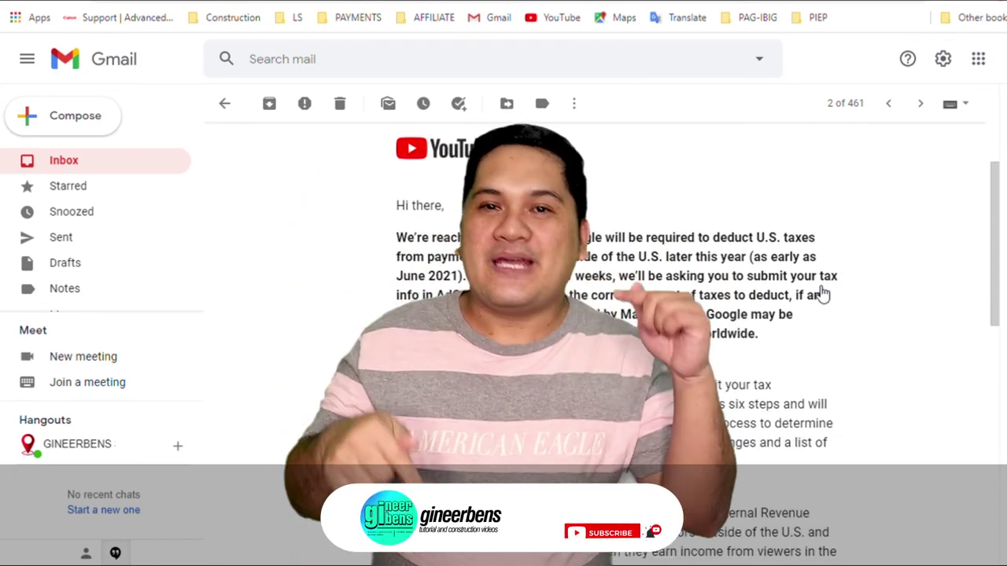
scroll(822, 292, "down", 1)
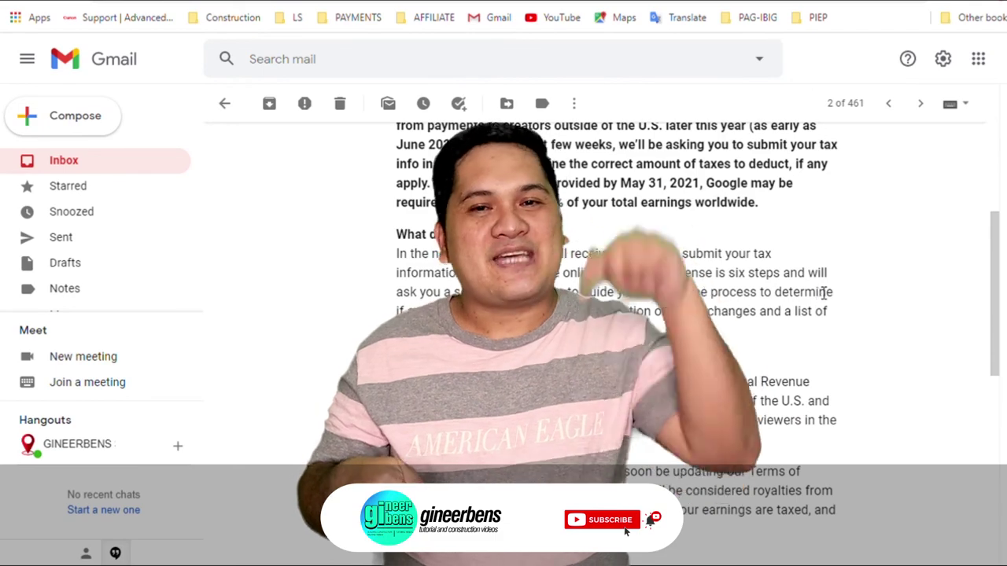
scroll(823, 292, "down", 2)
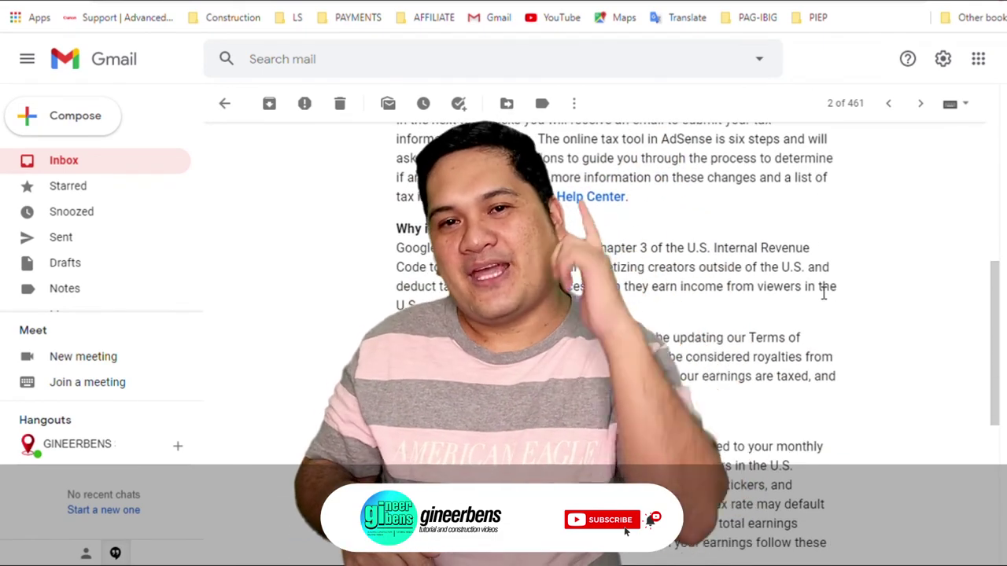
scroll(823, 292, "down", 2)
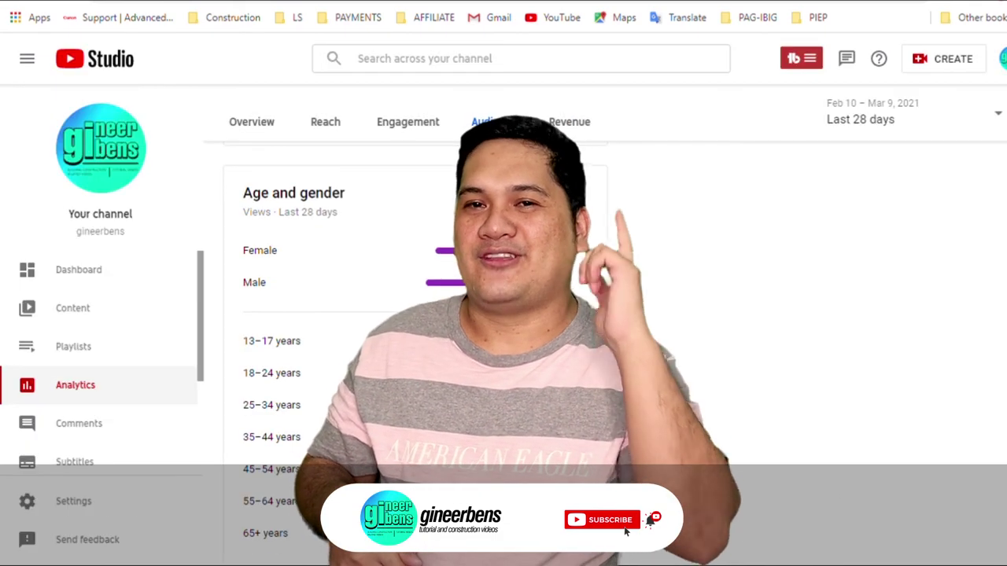
scroll(503, 315, "up", 3)
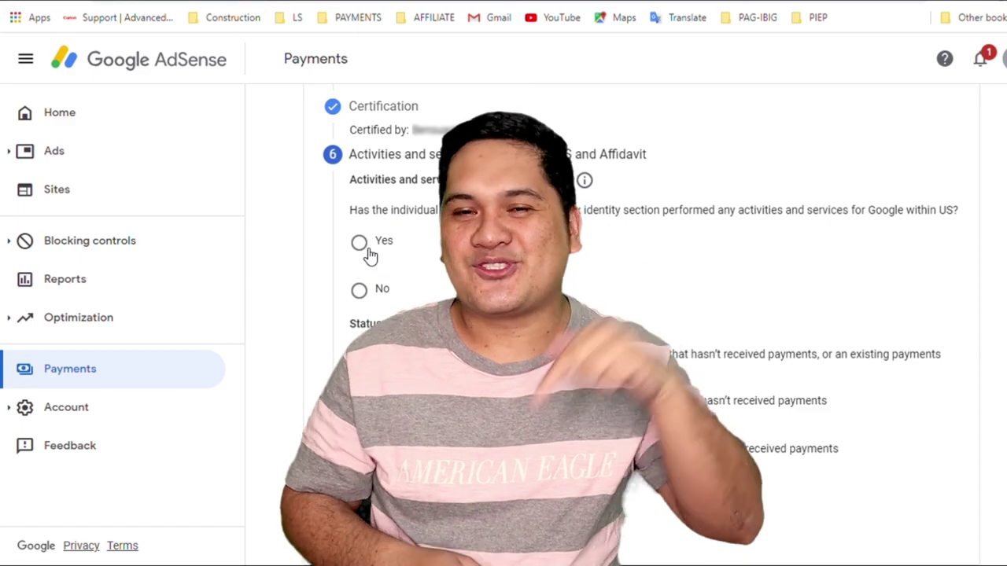
left_click(365, 244)
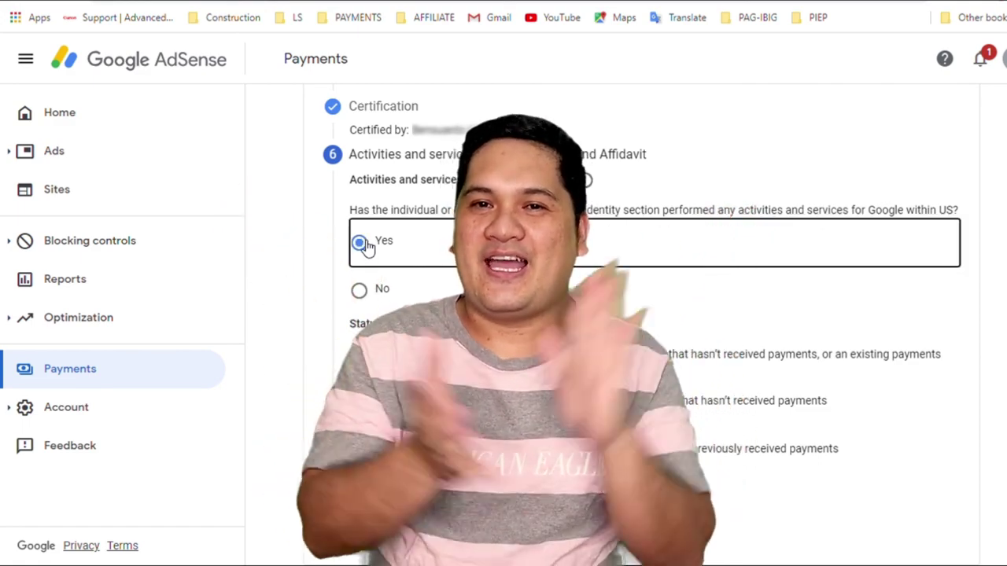